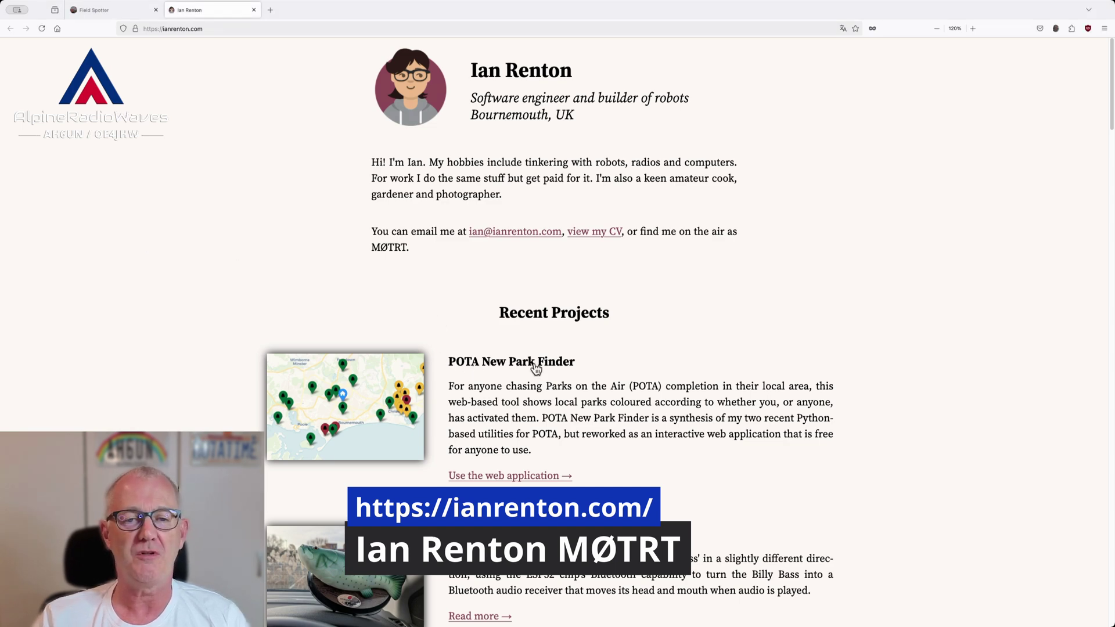
# Step: Look through the recent and famous projects on the developer's homepage
pyautogui.scroll(-10, 800, 409)
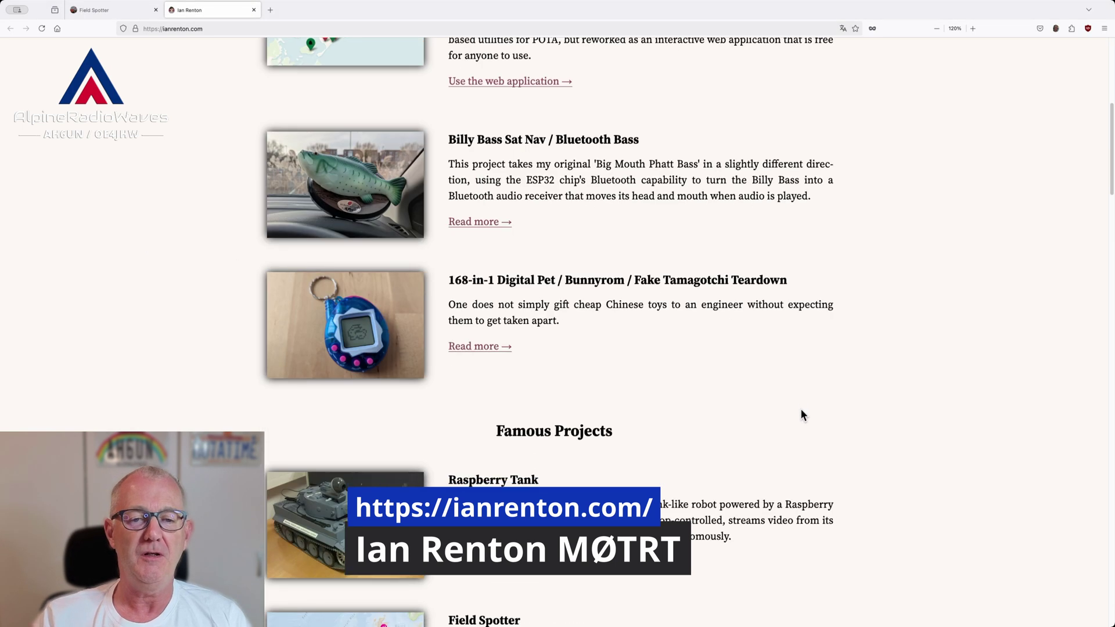
pyautogui.scroll(-3, 801, 409)
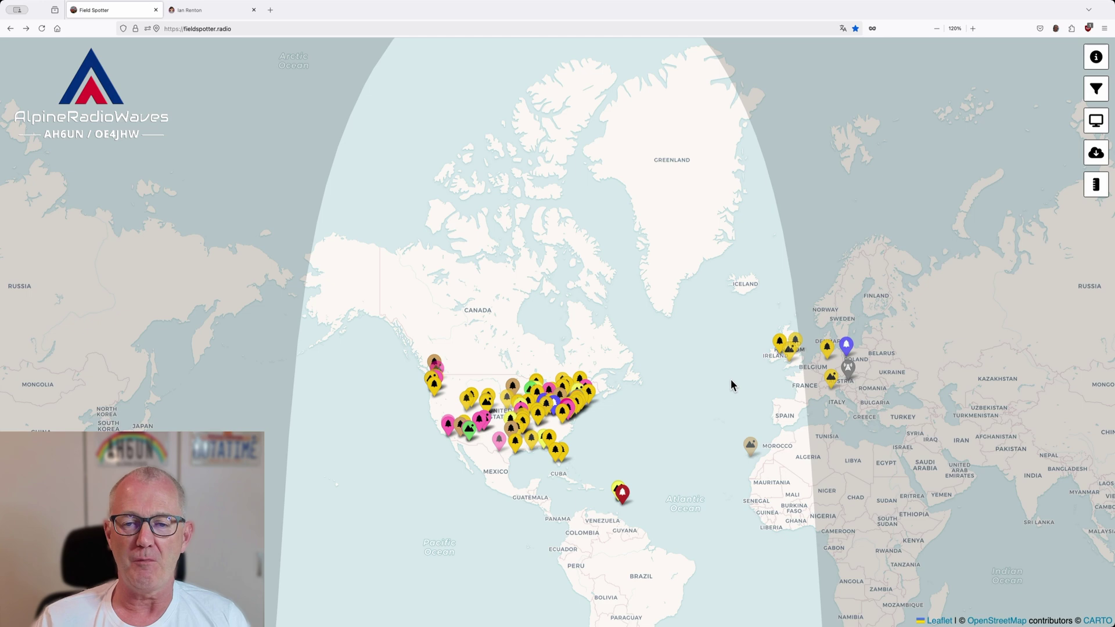
# Step: On the Field Spotter map, examine the spots across Europe and the grey home marker near Vienna
pyautogui.moveTo(730, 378); pyautogui.dragTo(605, 382)
pyautogui.scroll(3, 584, 409)
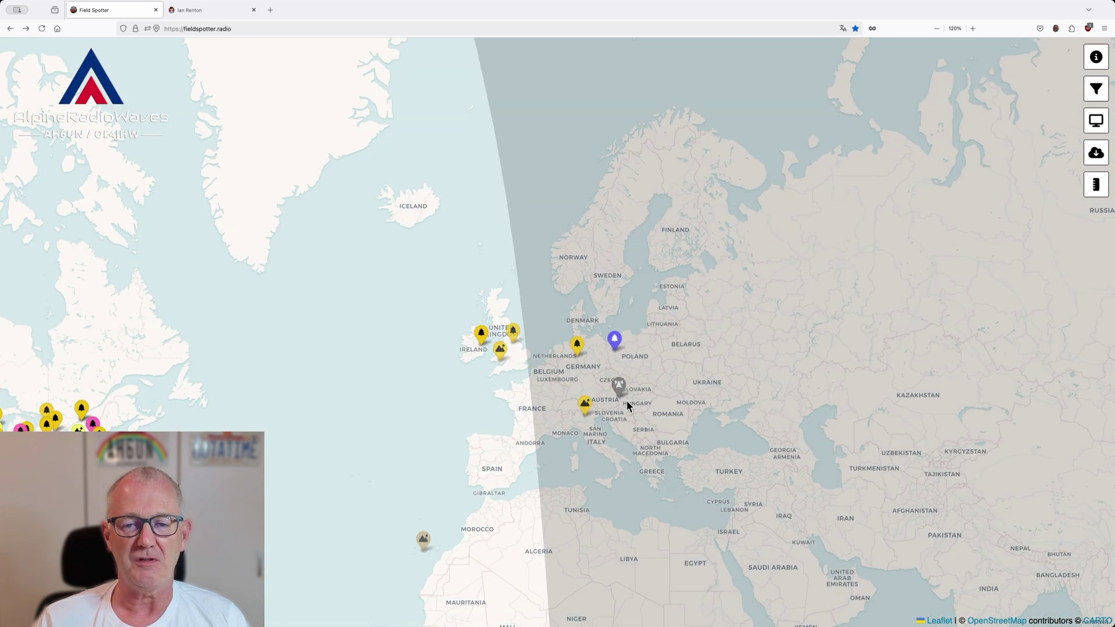
pyautogui.scroll(2, 627, 404)
pyautogui.scroll(2, 609, 405)
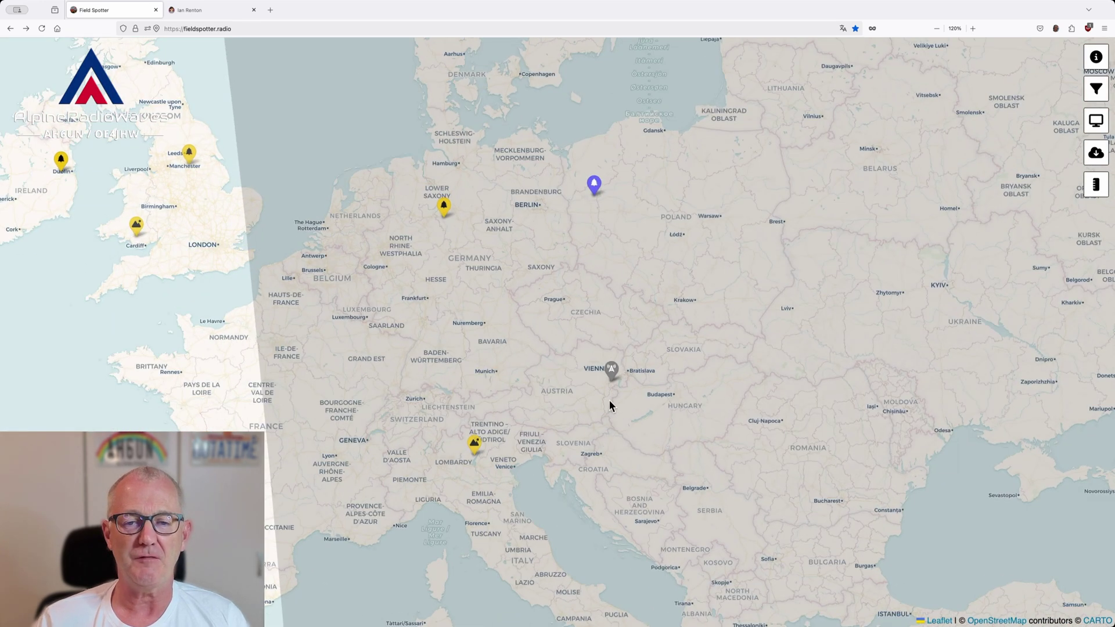
pyautogui.moveTo(609, 403); pyautogui.dragTo(623, 431)
pyautogui.scroll(4, 570, 437)
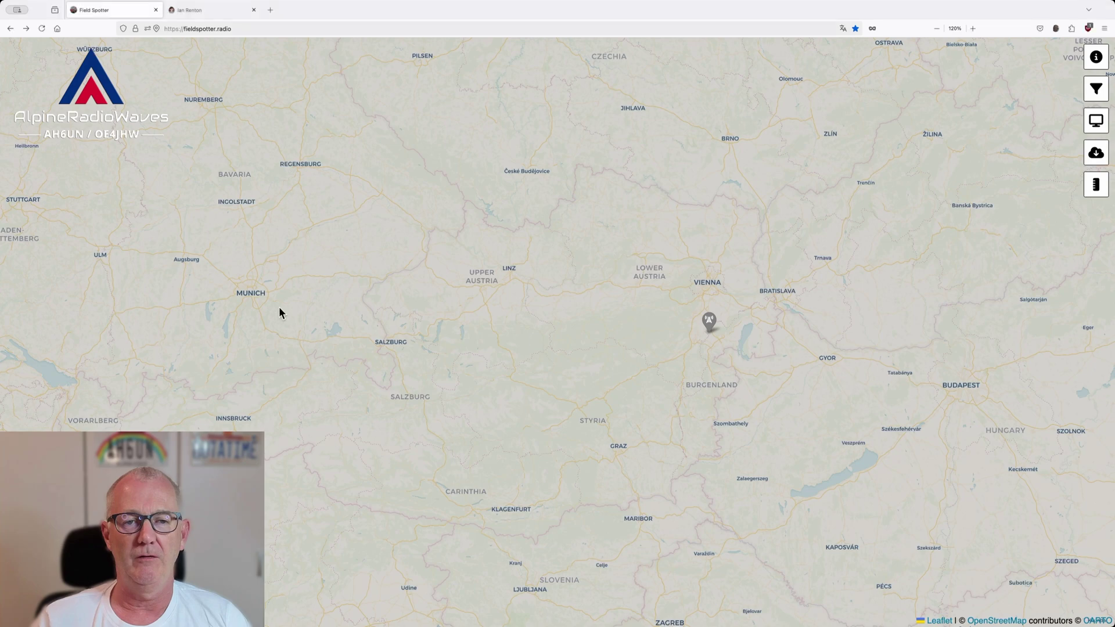
pyautogui.scroll(2, 528, 400)
pyautogui.moveTo(687, 391); pyautogui.dragTo(525, 408)
pyautogui.scroll(2, 581, 349)
pyautogui.moveTo(698, 346); pyautogui.dragTo(663, 416)
pyautogui.scroll(1, 609, 456)
pyautogui.scroll(1, 699, 391)
pyautogui.click(574, 371)
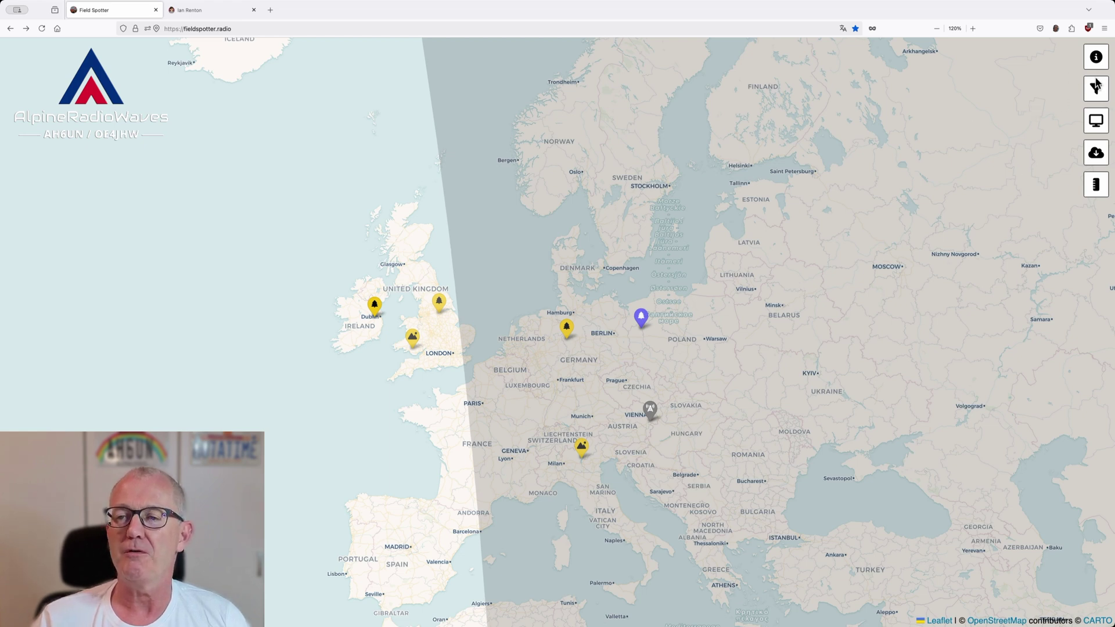
# Step: Read the information on using the Field Spotter tool and close it
pyautogui.click(1092, 60)
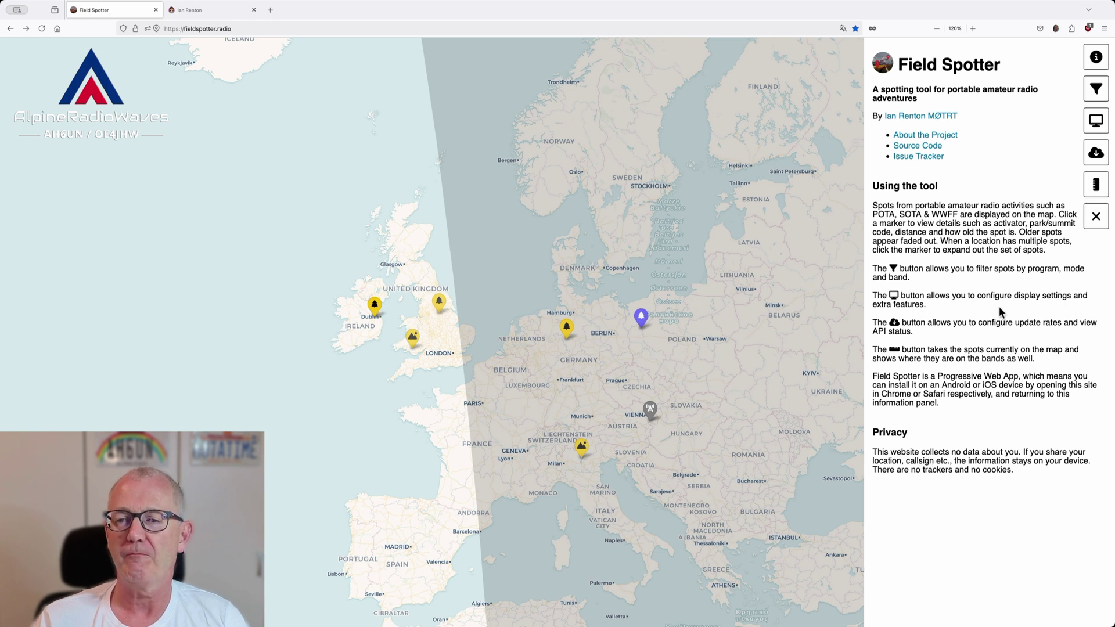
pyautogui.click(1094, 219)
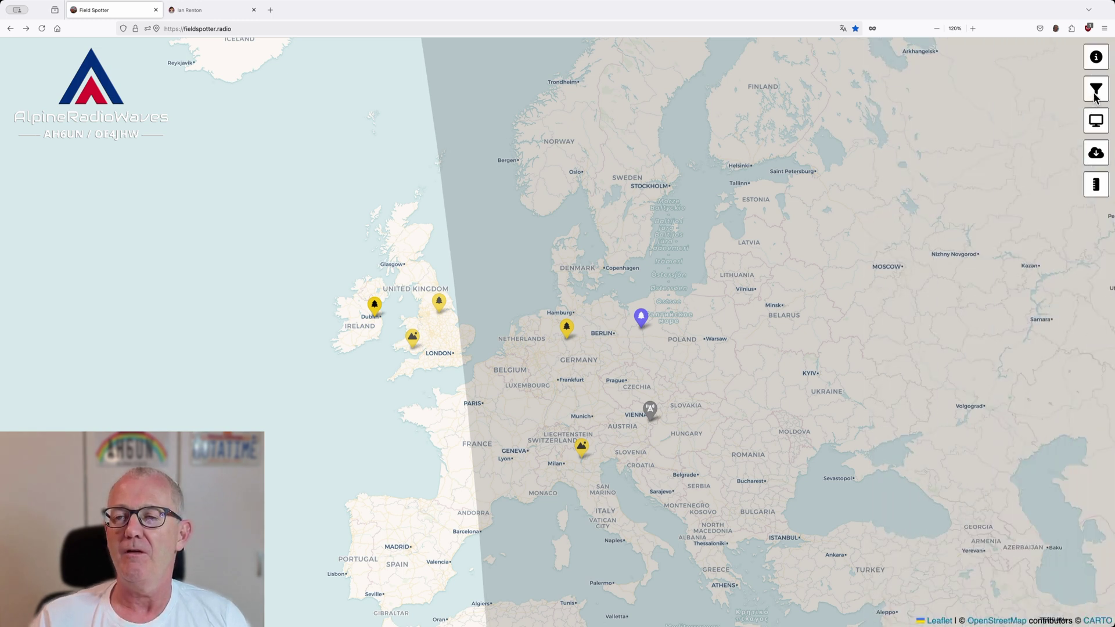
# Step: Filter the spots to show only those up to 10 minutes old
pyautogui.click(1095, 97)
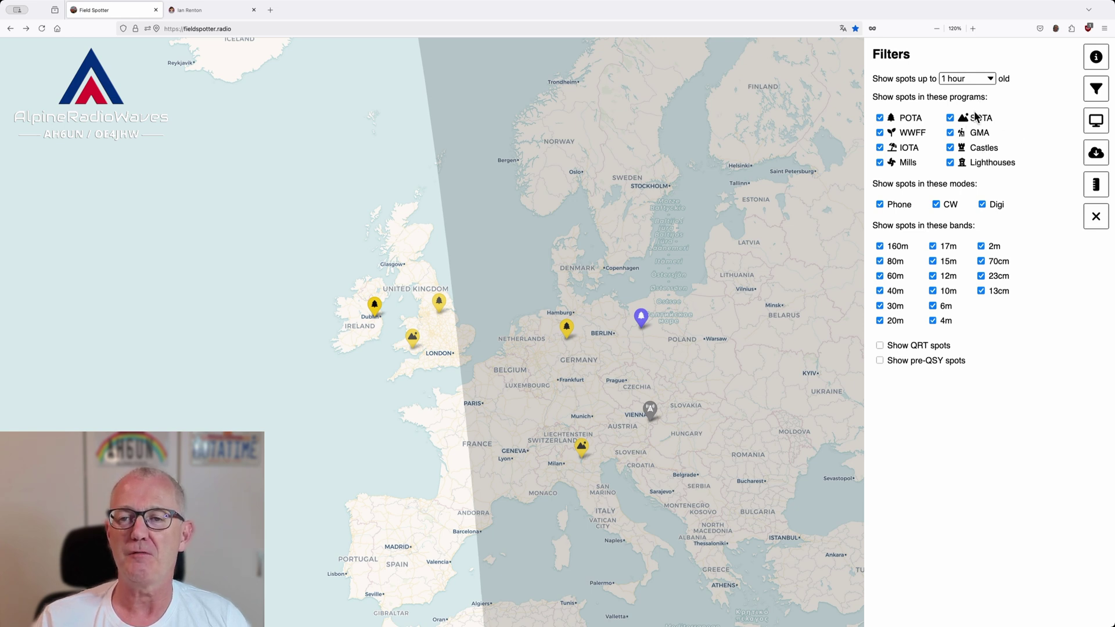
pyautogui.press('Up')
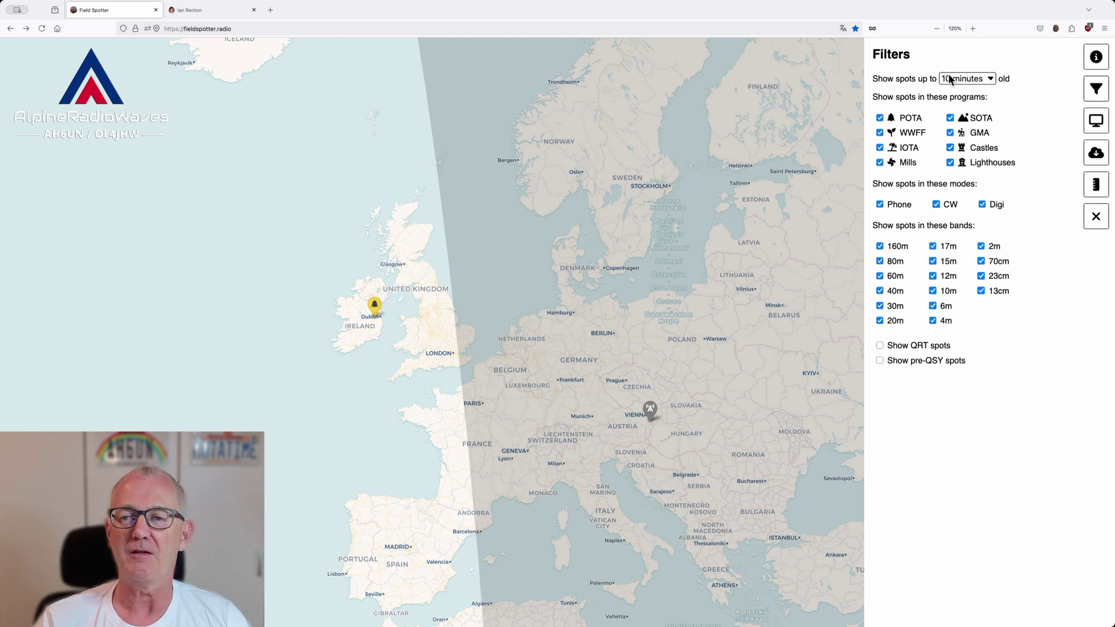
# Step: Try out the program filters by switching POTA and Lighthouses off and back on
pyautogui.click(879, 118)
pyautogui.click(880, 119)
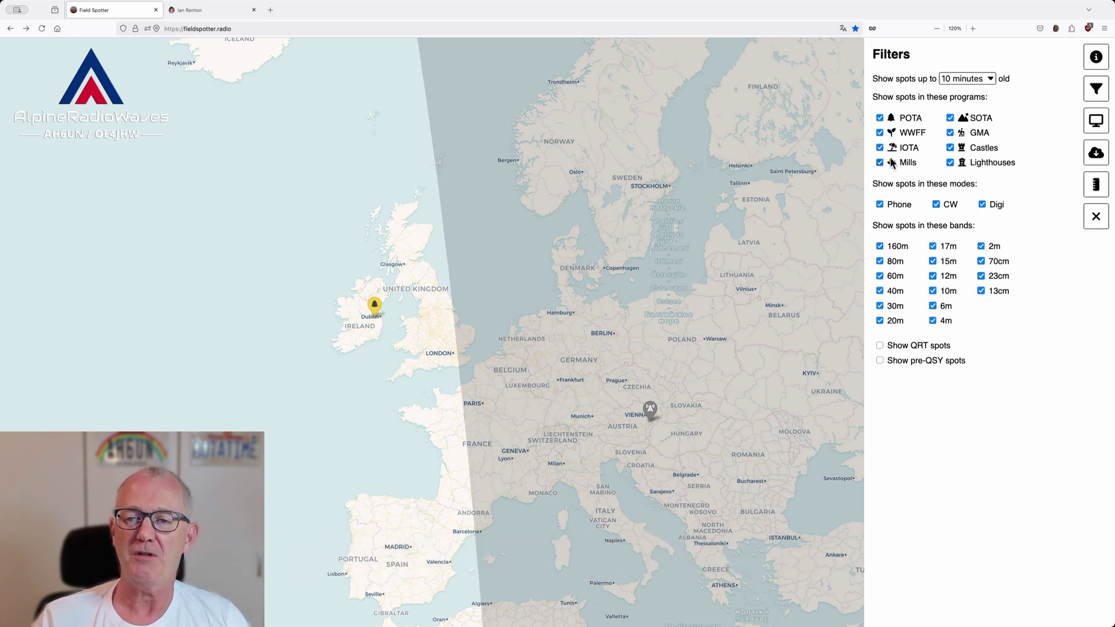
pyautogui.click(950, 164)
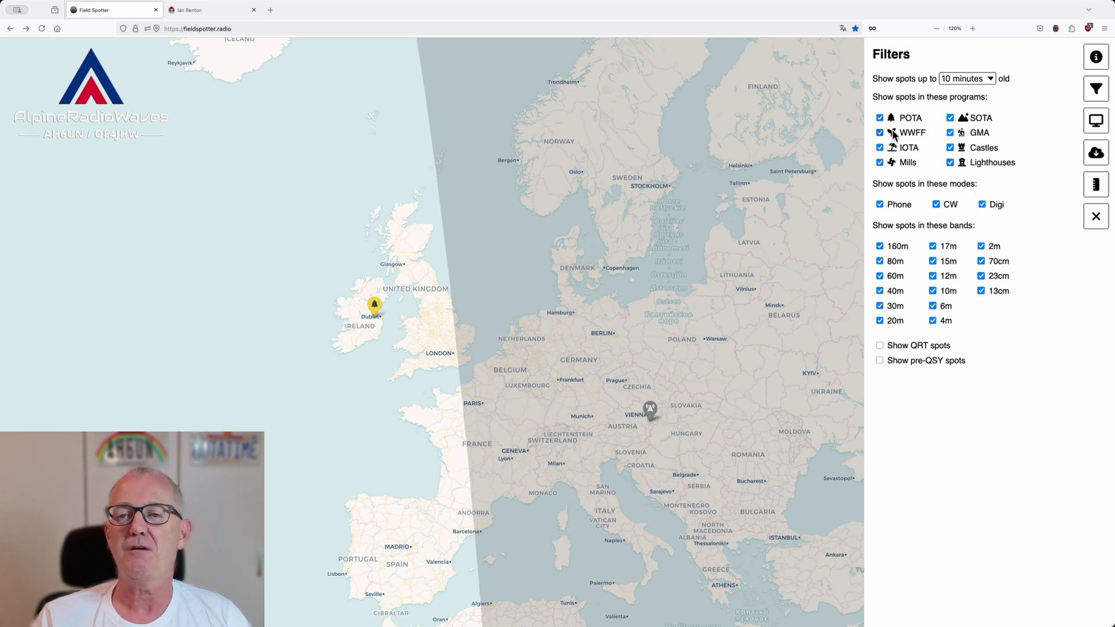
# Step: Restrict the spots to the POTA and SOTA programs in Phone mode, excluding all other programs and modes
pyautogui.click(880, 132)
pyautogui.click(879, 148)
pyautogui.click(879, 163)
pyautogui.click(950, 133)
pyautogui.click(950, 147)
pyautogui.click(950, 163)
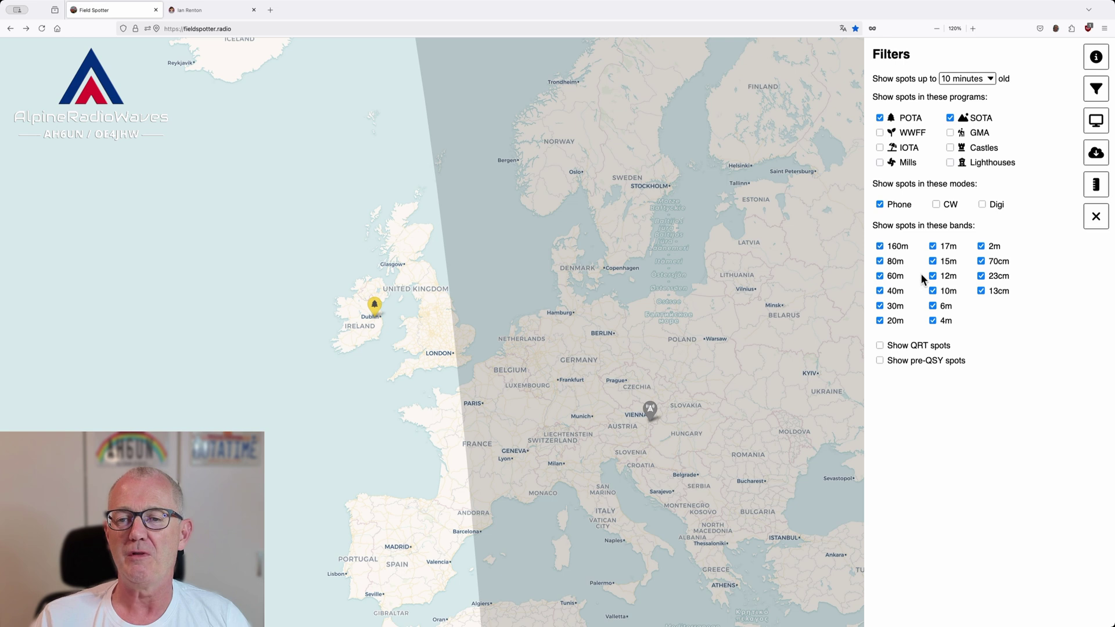
# Step: Restrict the spots to the 80m, 40m, 20m, 17m, 15m, 12m and 10m bands
pyautogui.click(879, 246)
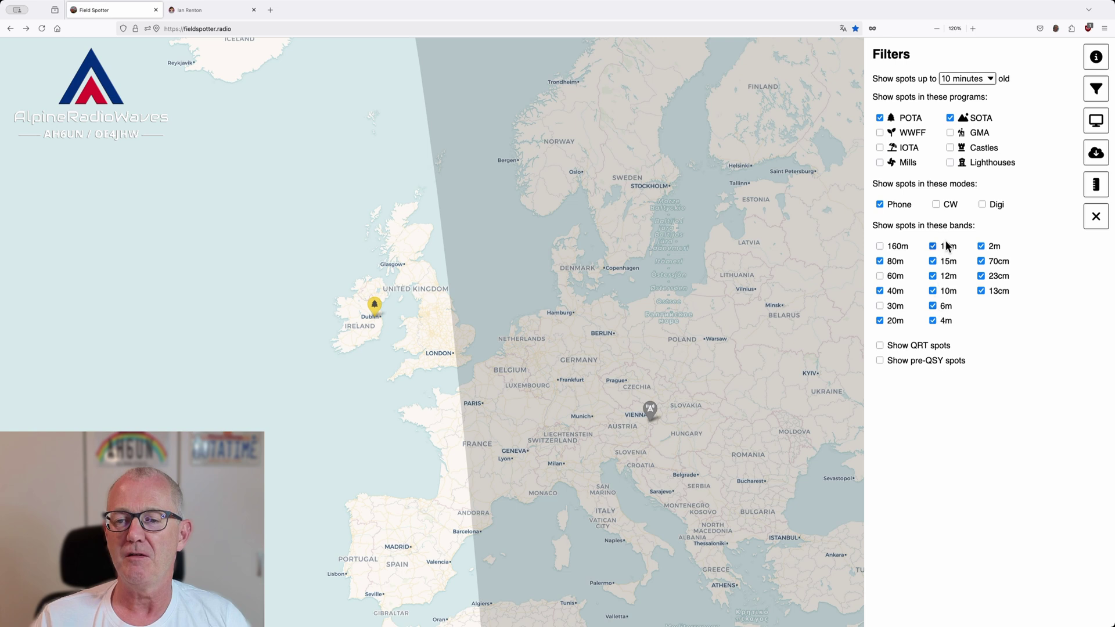
pyautogui.click(933, 306)
pyautogui.click(933, 320)
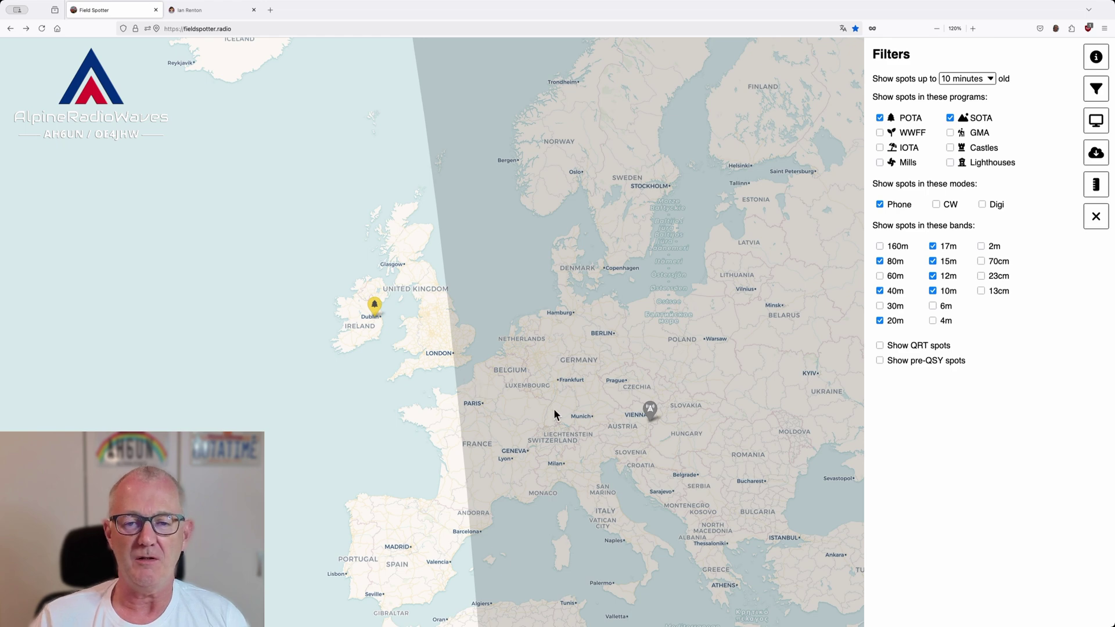
# Step: Examine how the filtered spots are distributed across North America on the map
pyautogui.scroll(-2, 553, 409)
pyautogui.moveTo(488, 423); pyautogui.dragTo(581, 440)
pyautogui.scroll(-1, 508, 476)
pyautogui.moveTo(507, 476); pyautogui.dragTo(666, 452)
pyautogui.scroll(2, 639, 441)
pyautogui.scroll(1, 595, 366)
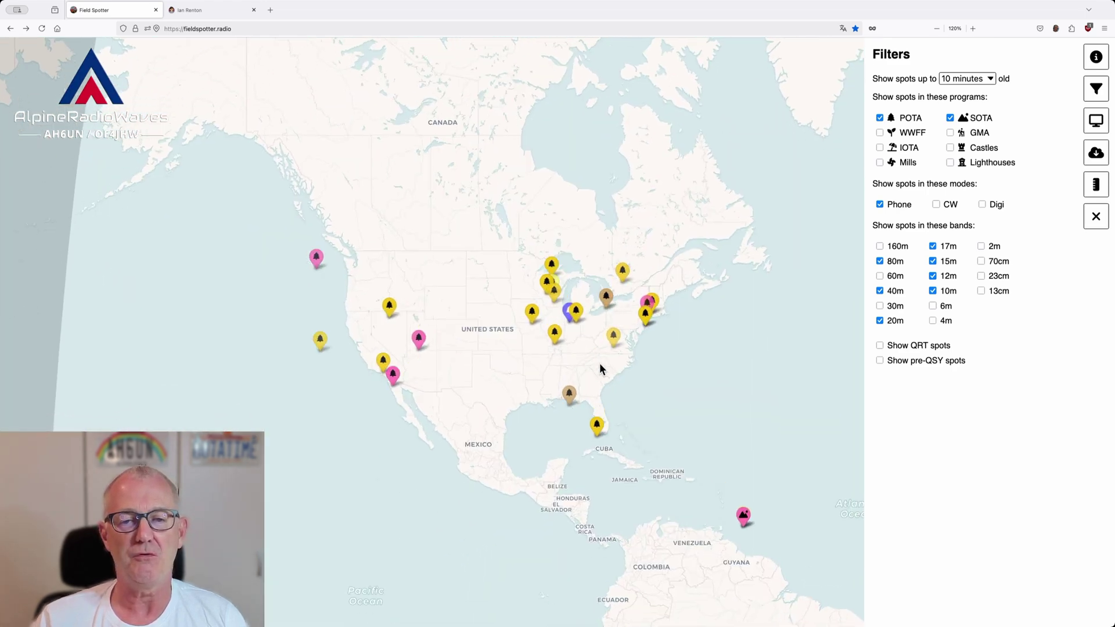
pyautogui.scroll(-1, 629, 389)
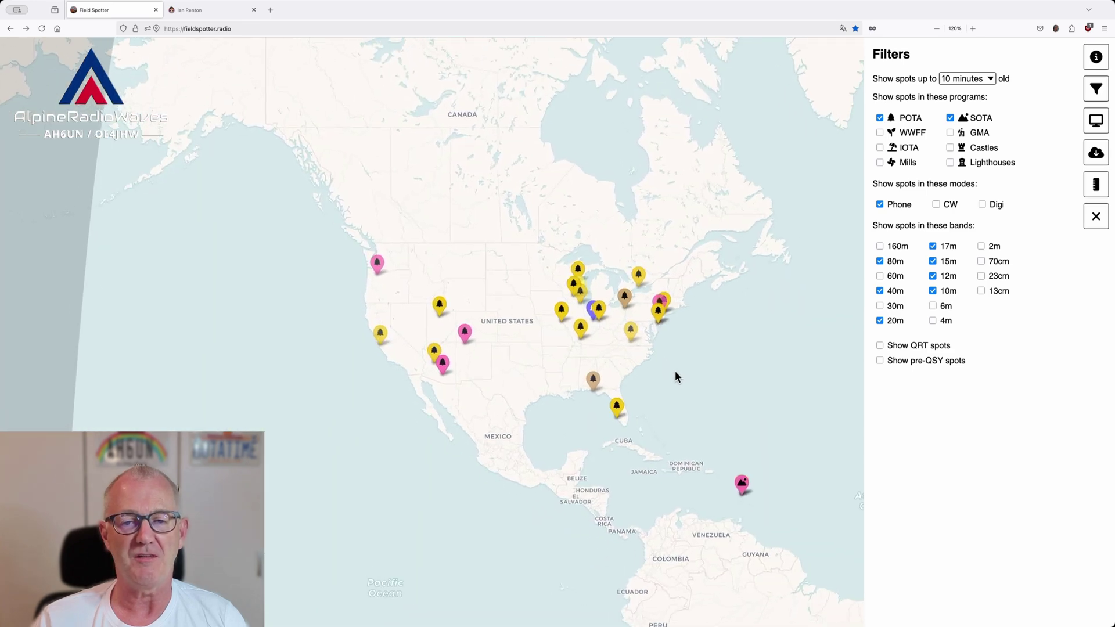
pyautogui.scroll(1, 674, 372)
pyautogui.moveTo(665, 377); pyautogui.dragTo(749, 416)
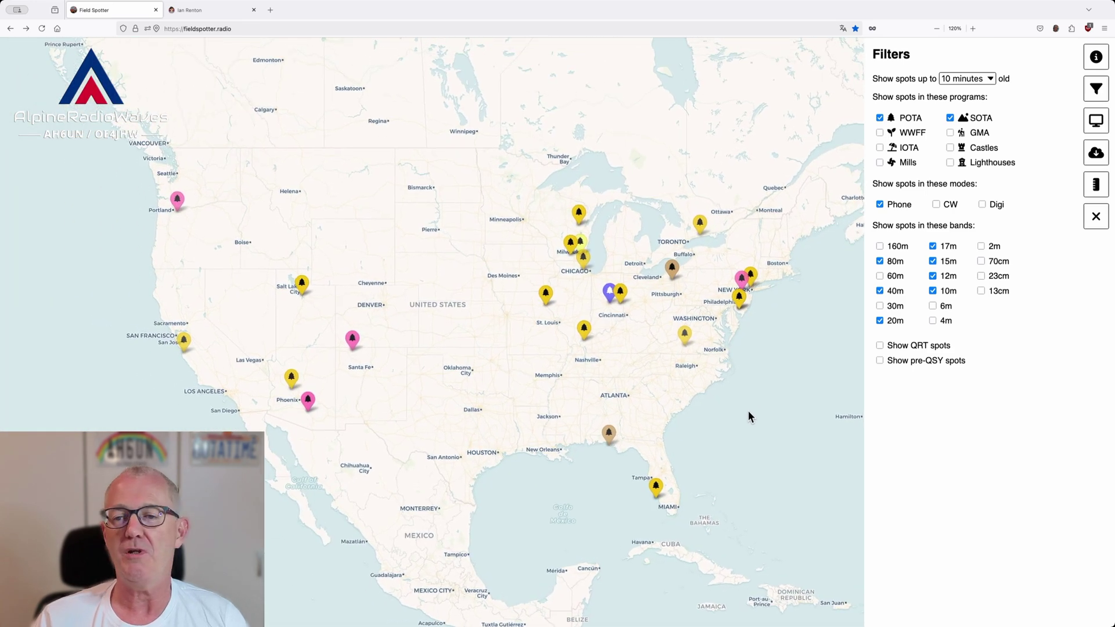
# Step: Try showing QRT spots and showing pre-QSY spots in grey, and turn both options off again
pyautogui.click(879, 346)
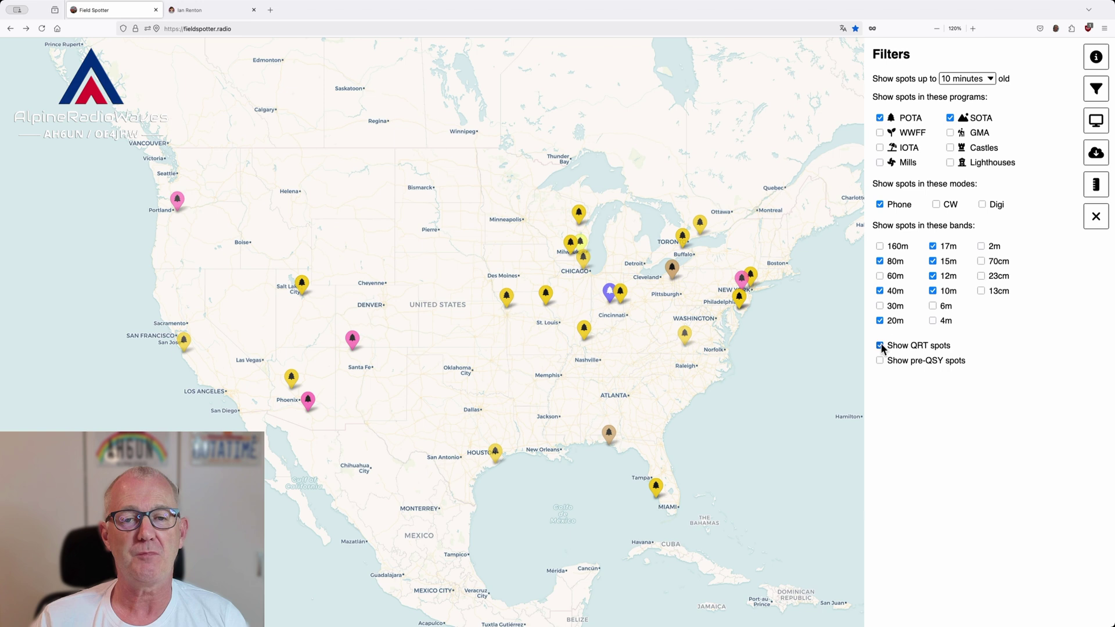
pyautogui.click(880, 345)
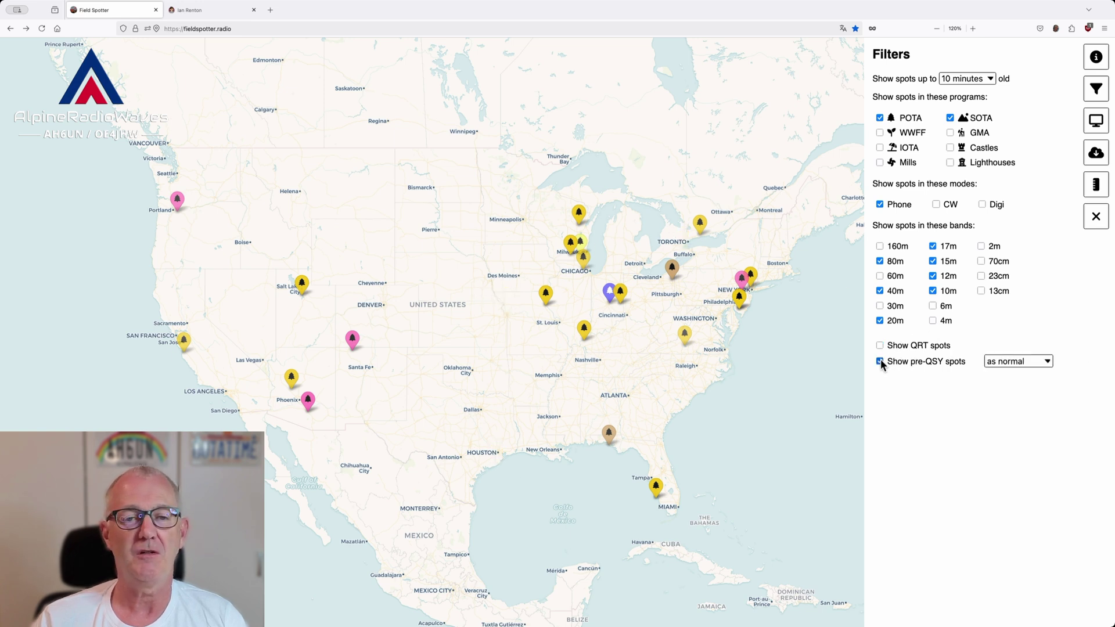
pyautogui.click(881, 361)
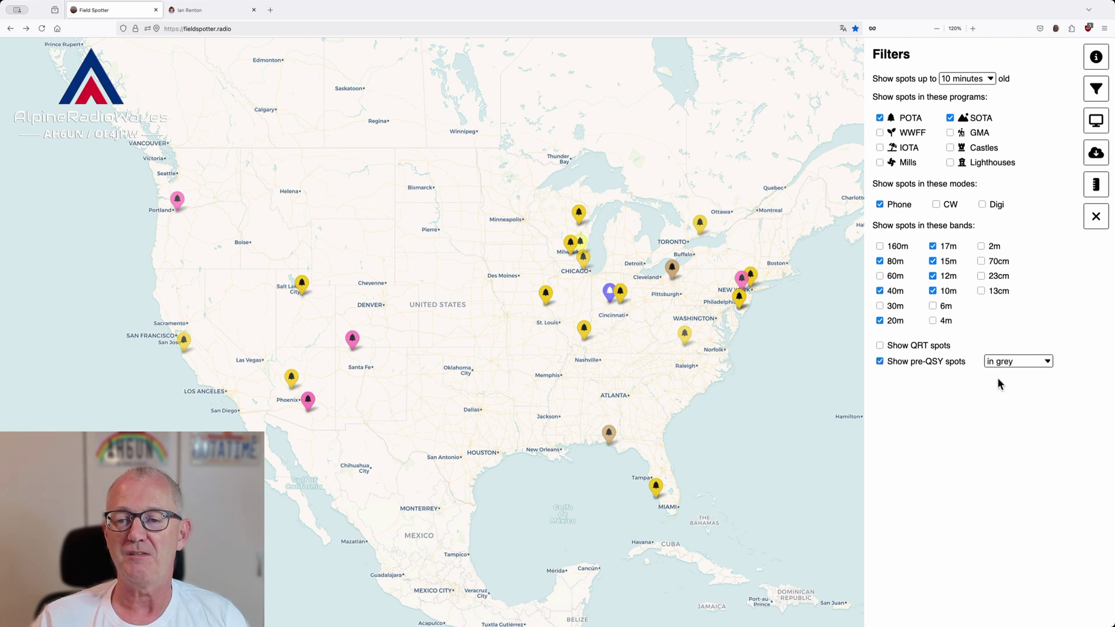
pyautogui.click(880, 361)
pyautogui.click(880, 360)
pyautogui.click(879, 360)
pyautogui.click(880, 360)
pyautogui.click(879, 361)
pyautogui.click(880, 361)
pyautogui.click(880, 361)
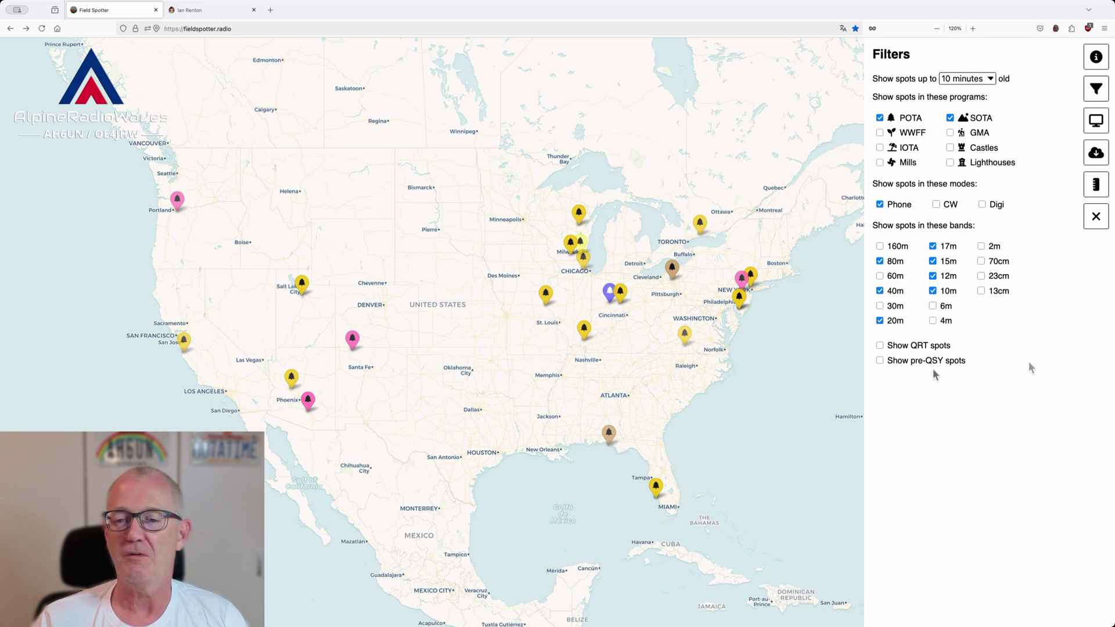
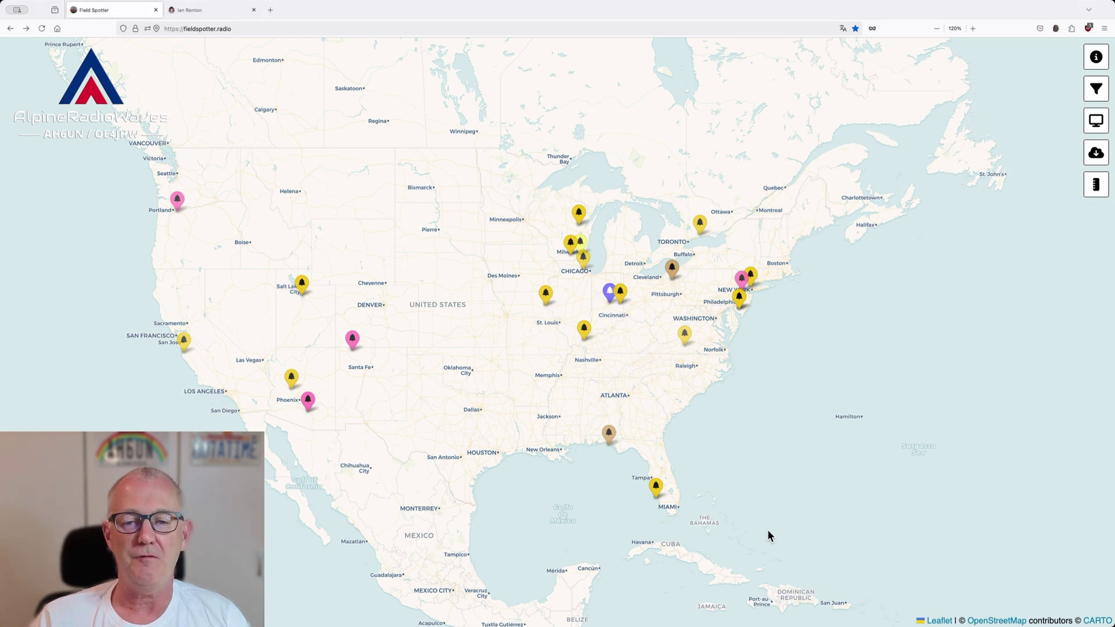
# Step: View the details of the POTA spot near Tampa, Florida, and follow its path line to the home position in Europe
pyautogui.click(656, 488)
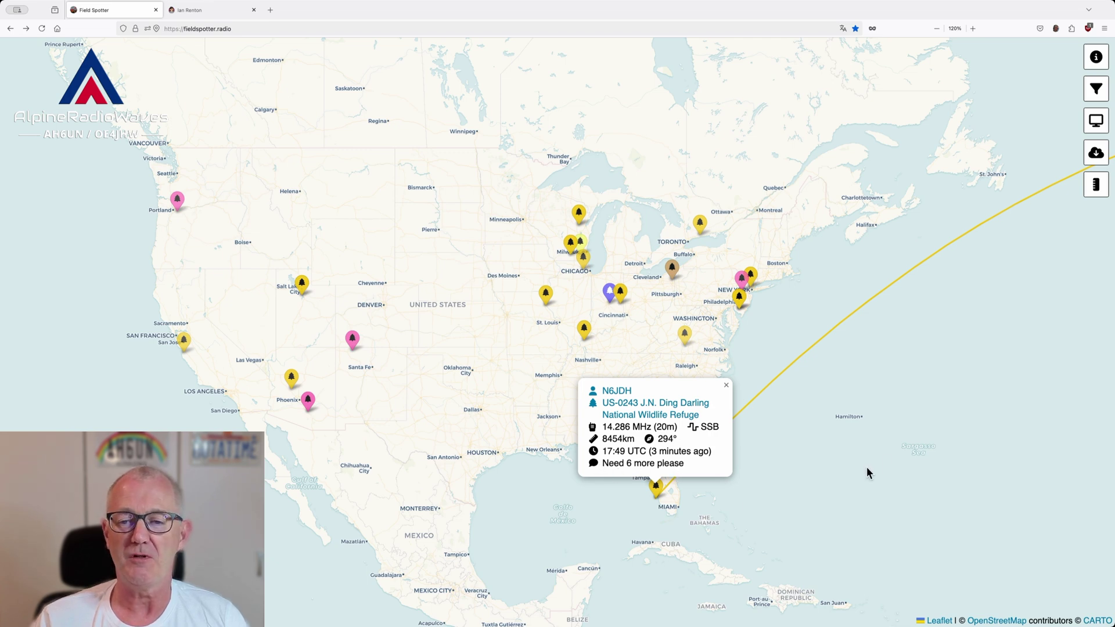
pyautogui.scroll(-4, 866, 472)
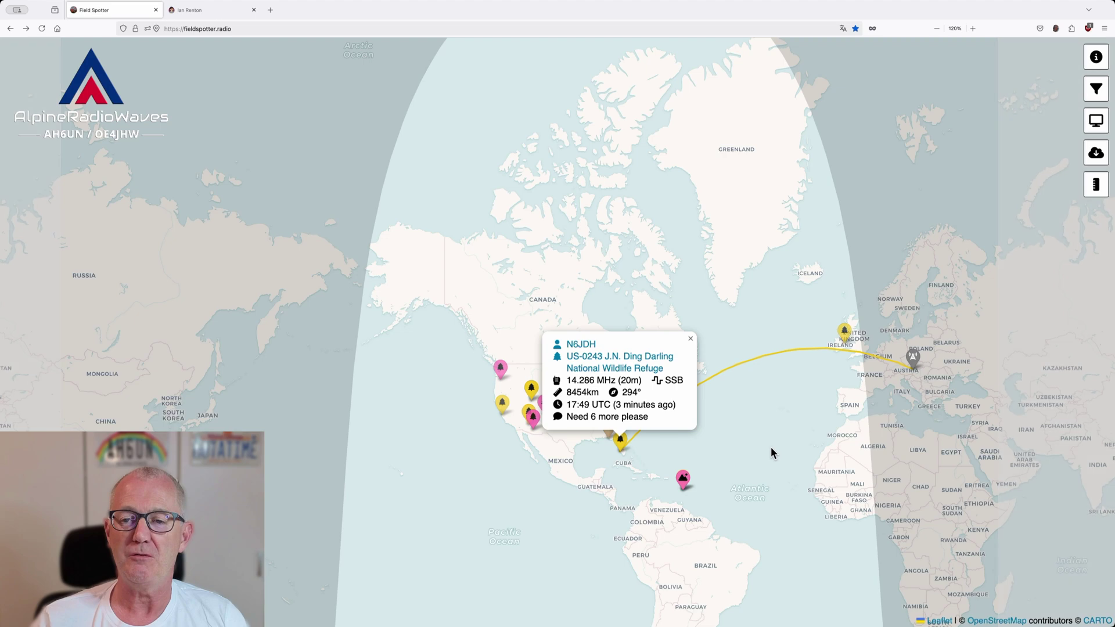
pyautogui.moveTo(771, 448); pyautogui.dragTo(615, 413)
pyautogui.scroll(2, 605, 433)
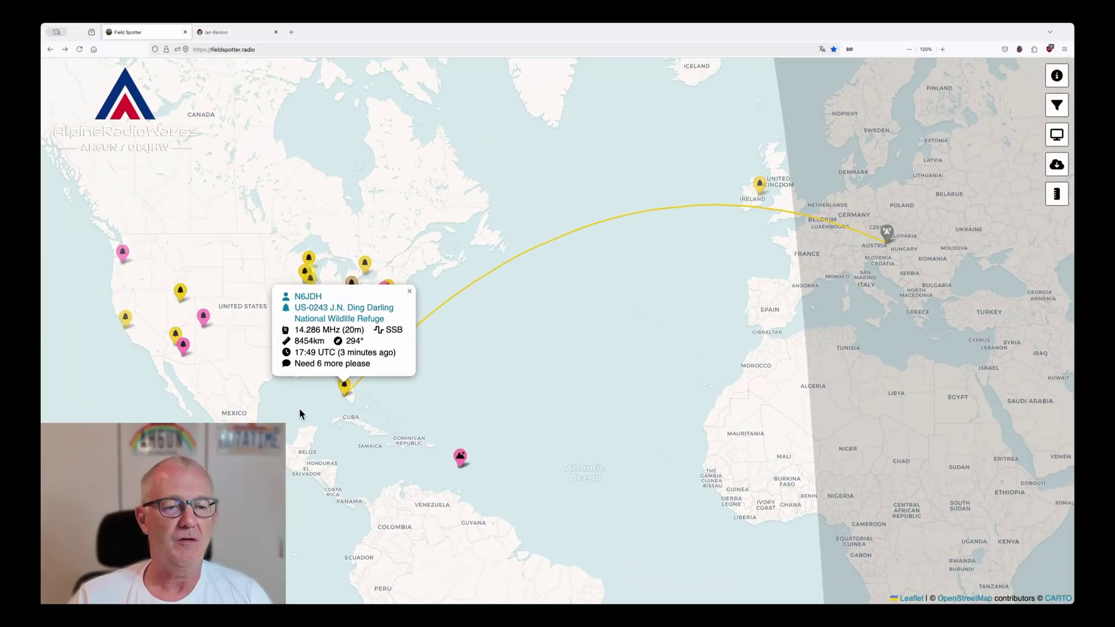
pyautogui.scroll(1, 285, 413)
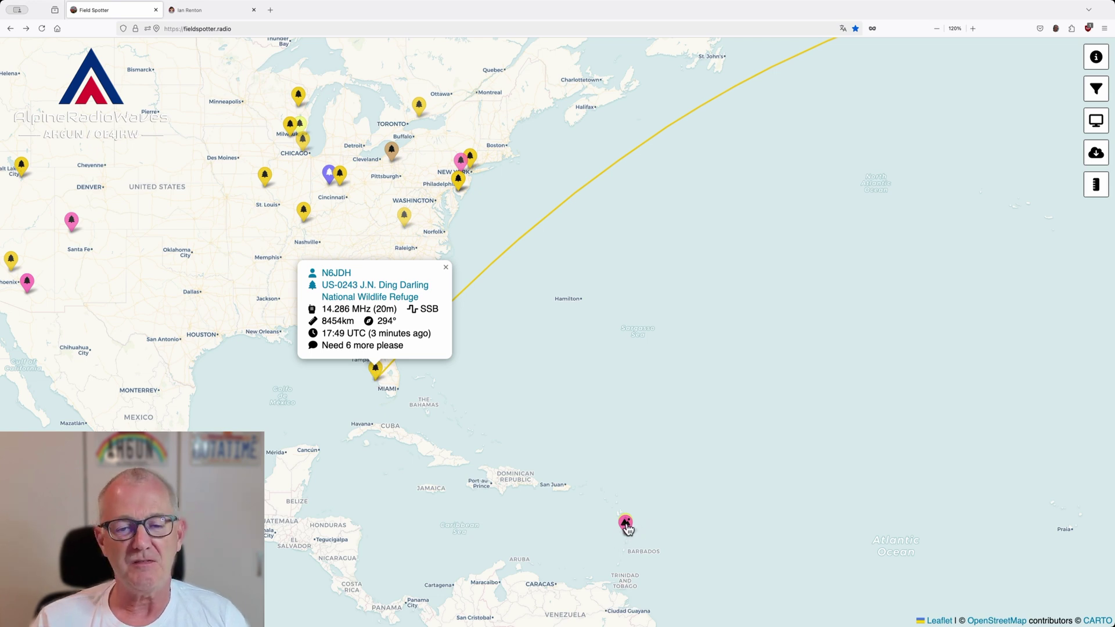
# Step: View the details of the SOTA spot and the POTA spot on the Caribbean island around Fort-de-France
pyautogui.click(627, 526)
pyautogui.click(631, 526)
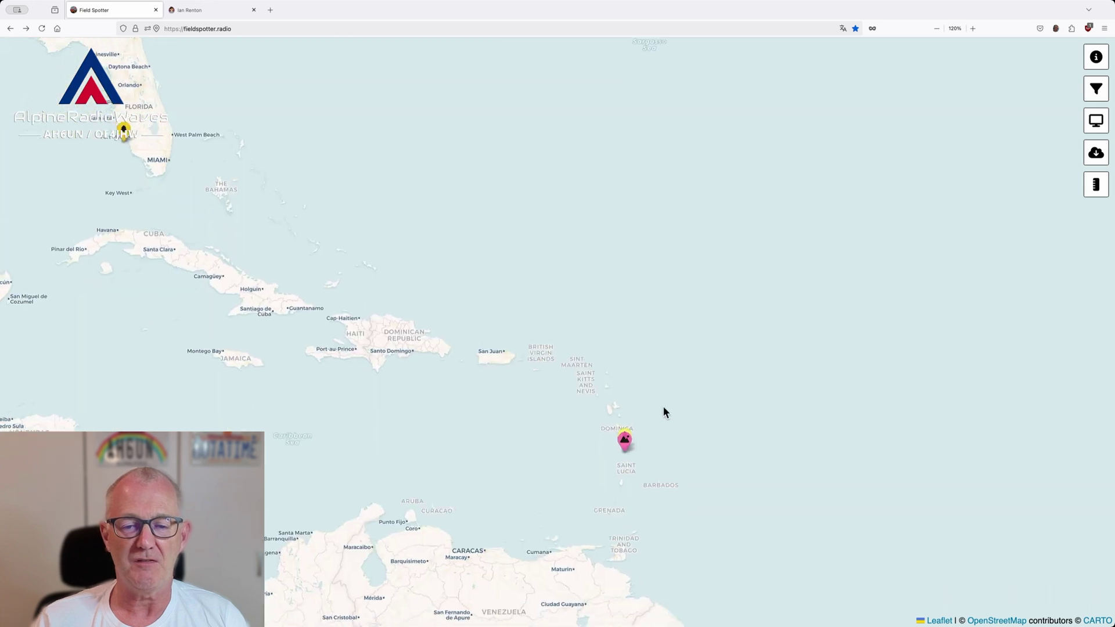
pyautogui.scroll(5, 630, 479)
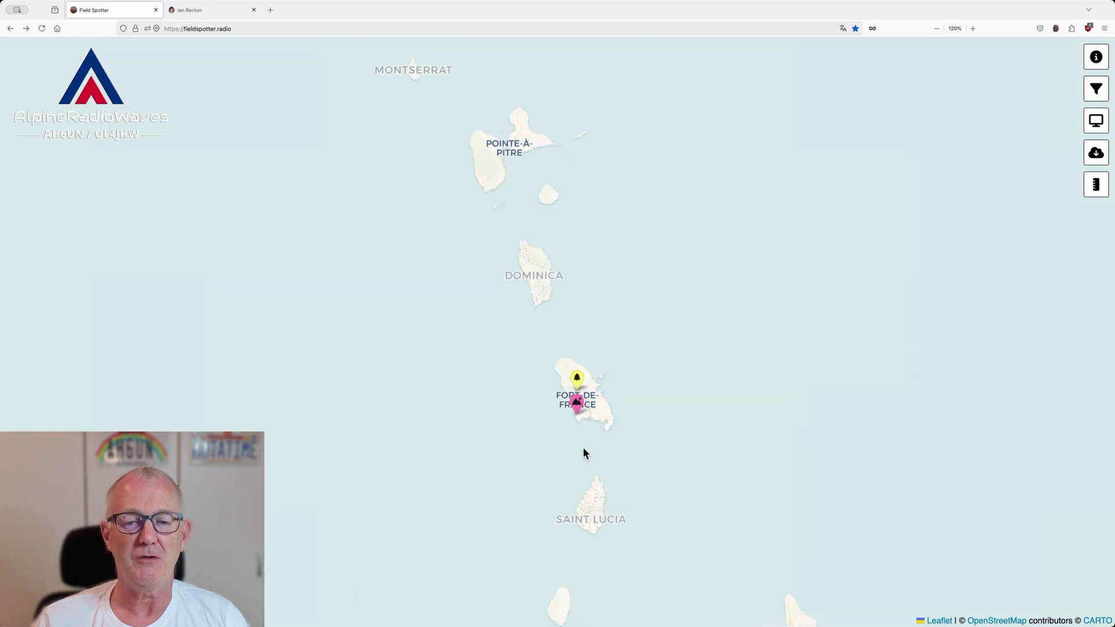
pyautogui.scroll(3, 551, 416)
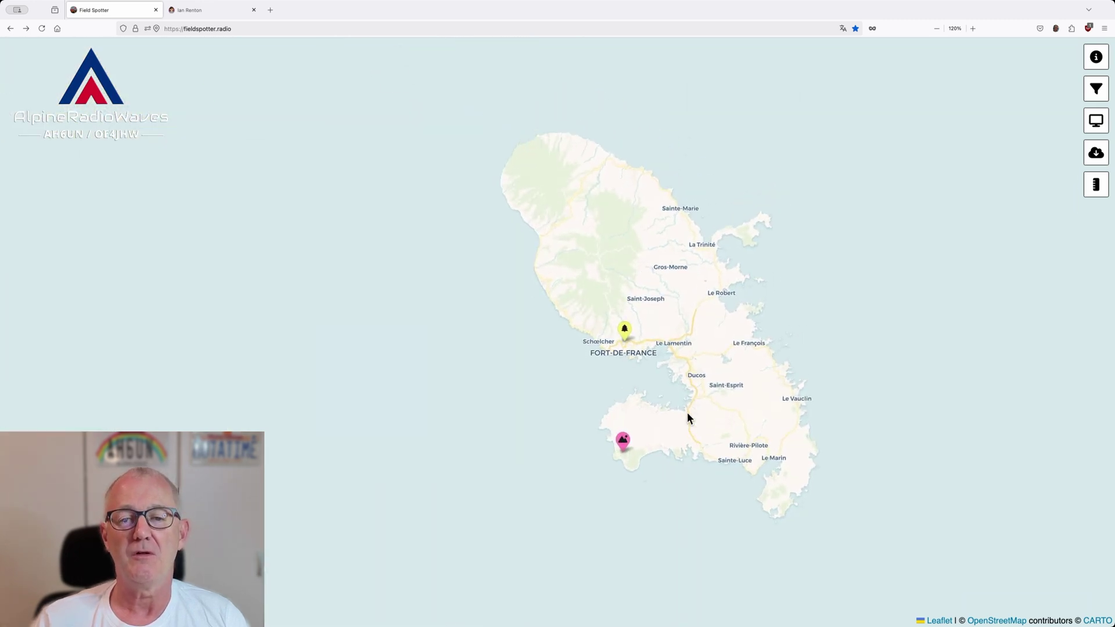
pyautogui.scroll(-2, 631, 312)
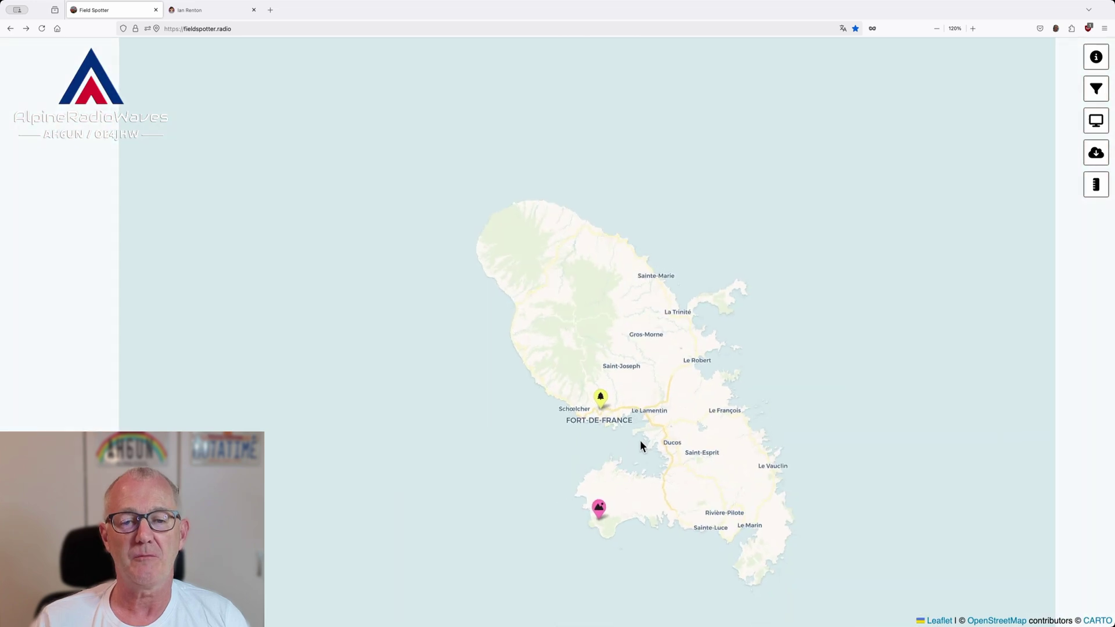
pyautogui.click(598, 510)
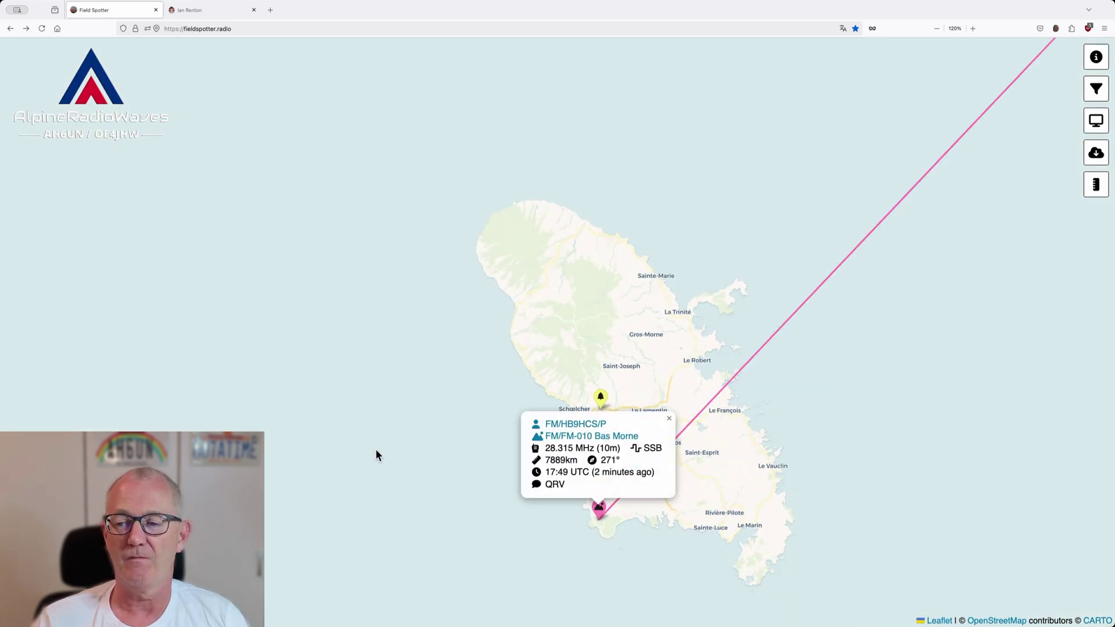
pyautogui.click(600, 399)
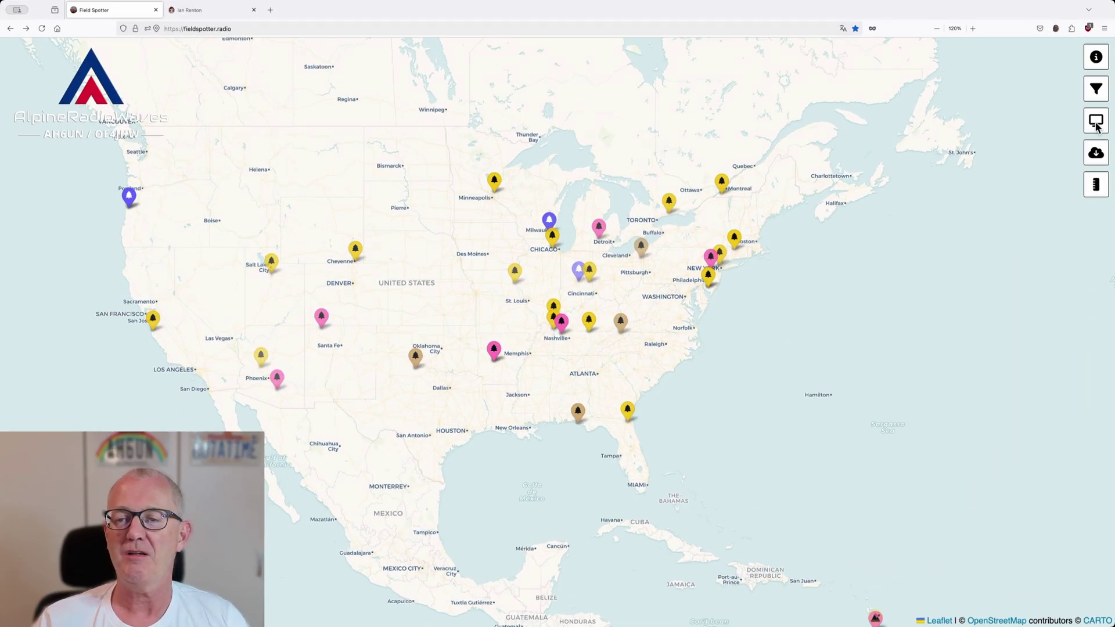
# Step: Enable dark mode in the display options
pyautogui.click(1096, 123)
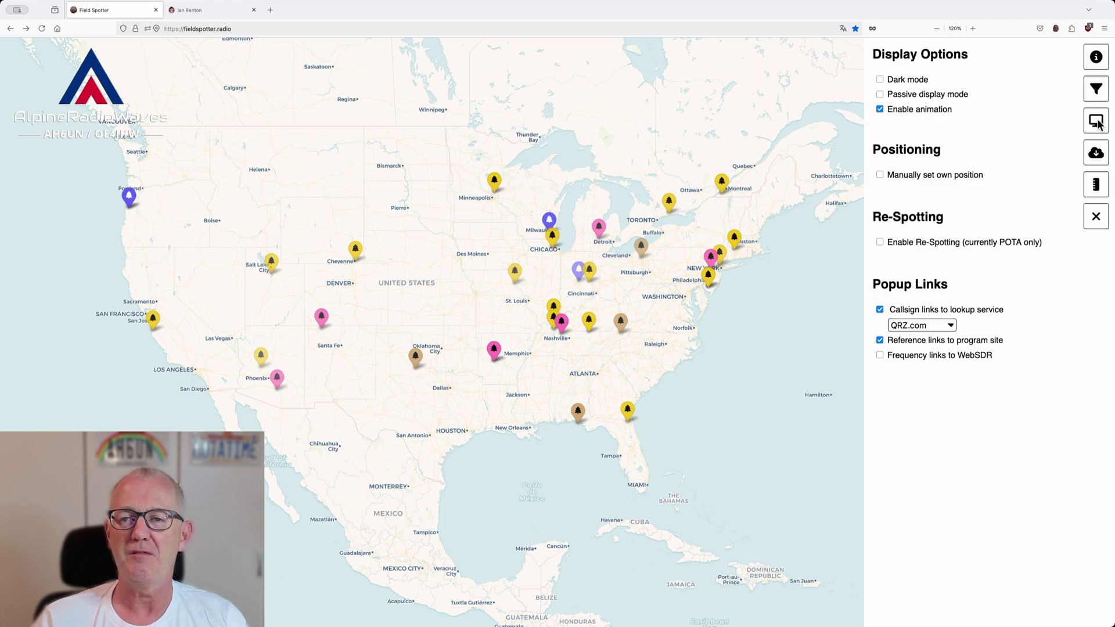
pyautogui.click(880, 80)
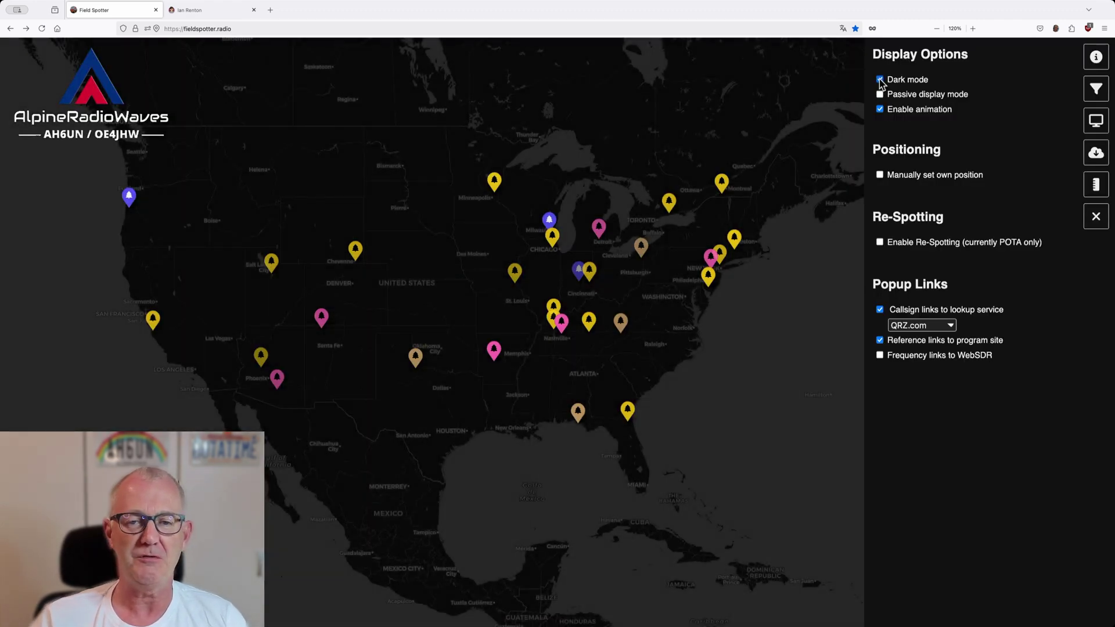
# Step: Turn dark mode off in the display options
pyautogui.click(880, 79)
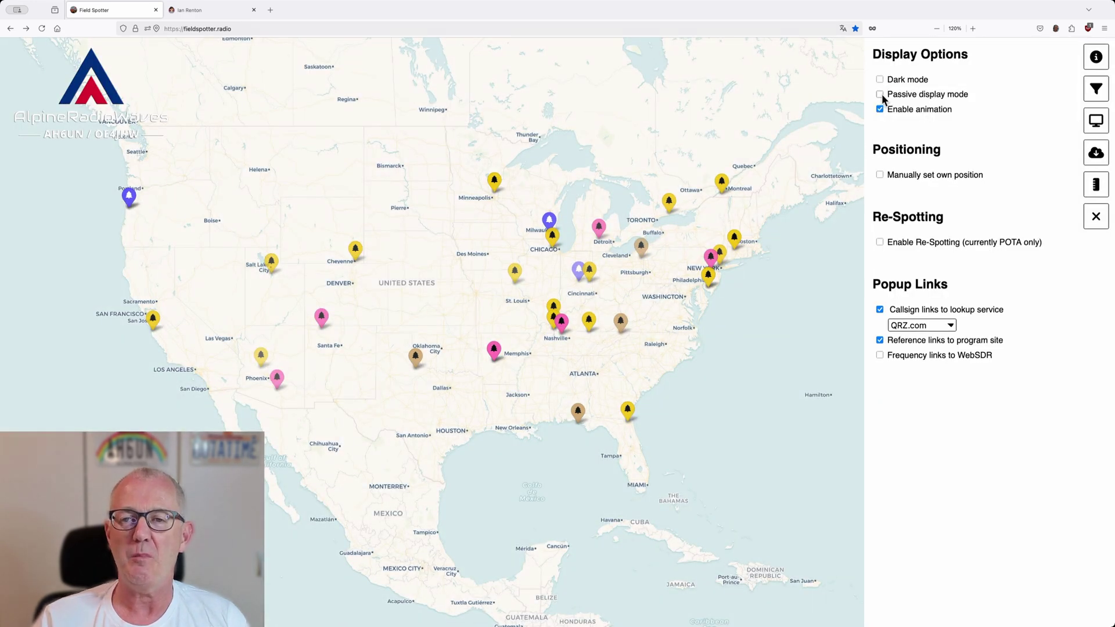
# Step: Try the passive display mode and the manual own-position option, and turn both off again
pyautogui.click(880, 94)
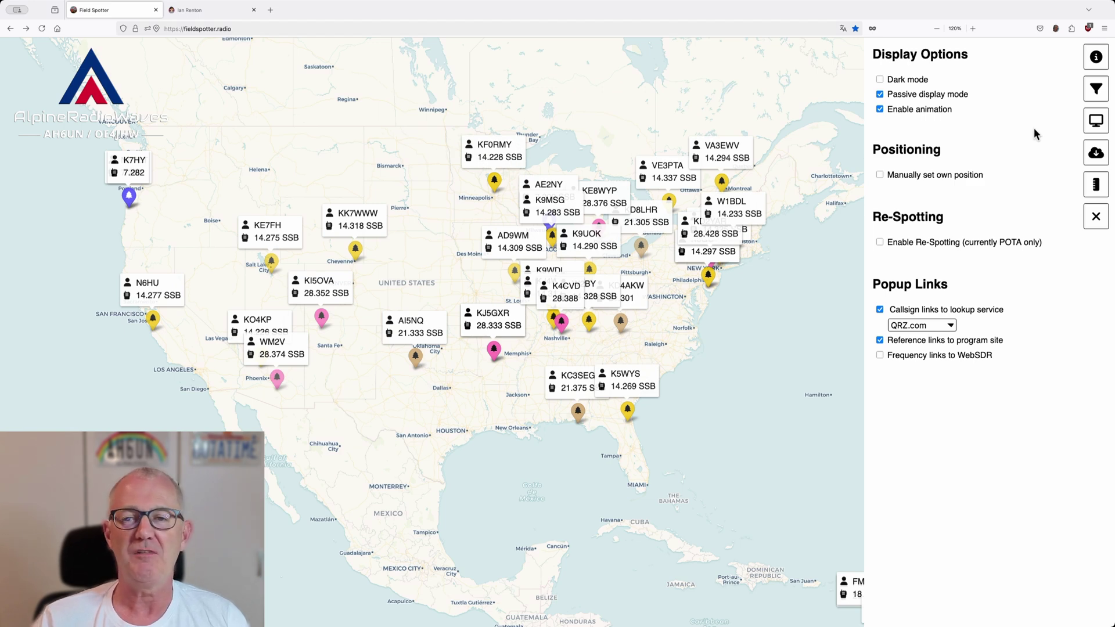
pyautogui.click(880, 94)
pyautogui.click(880, 94)
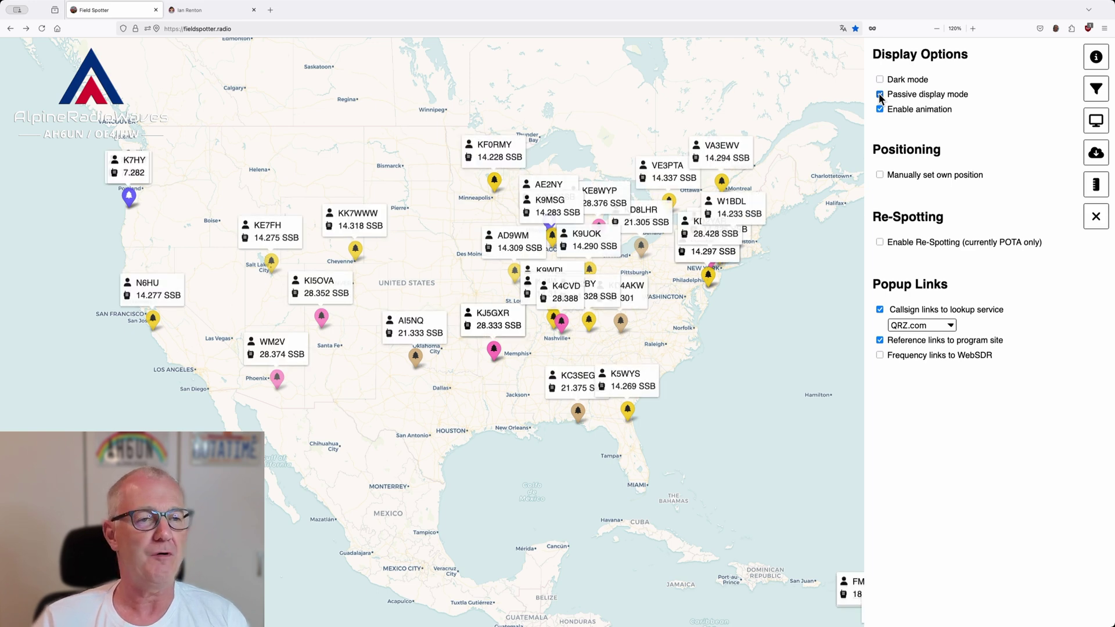
pyautogui.click(880, 94)
pyautogui.click(879, 94)
pyautogui.click(879, 94)
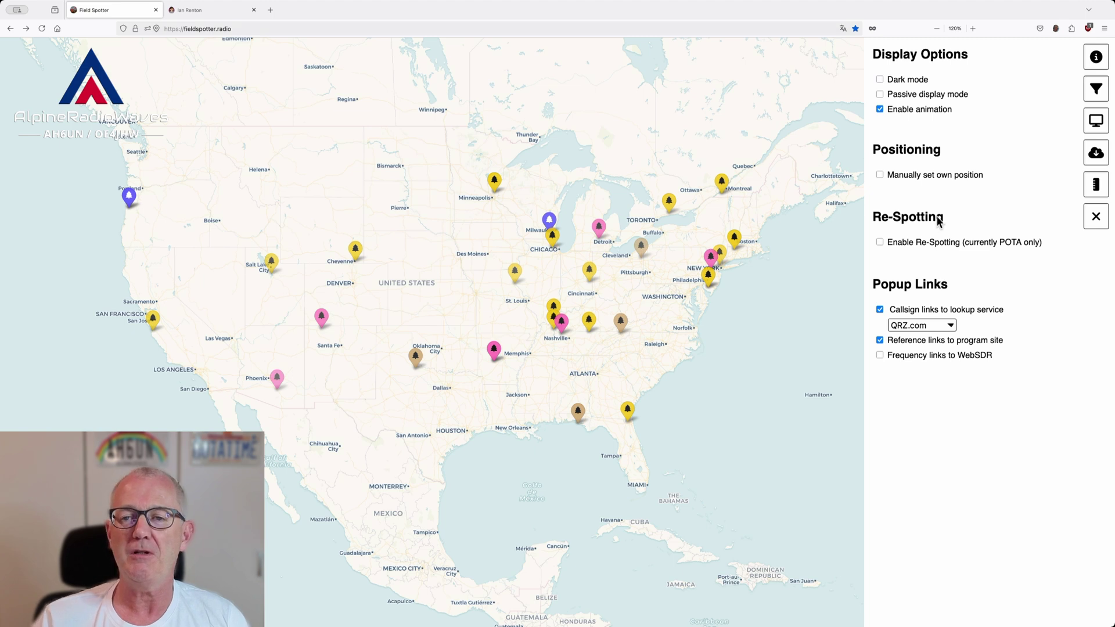
pyautogui.click(880, 175)
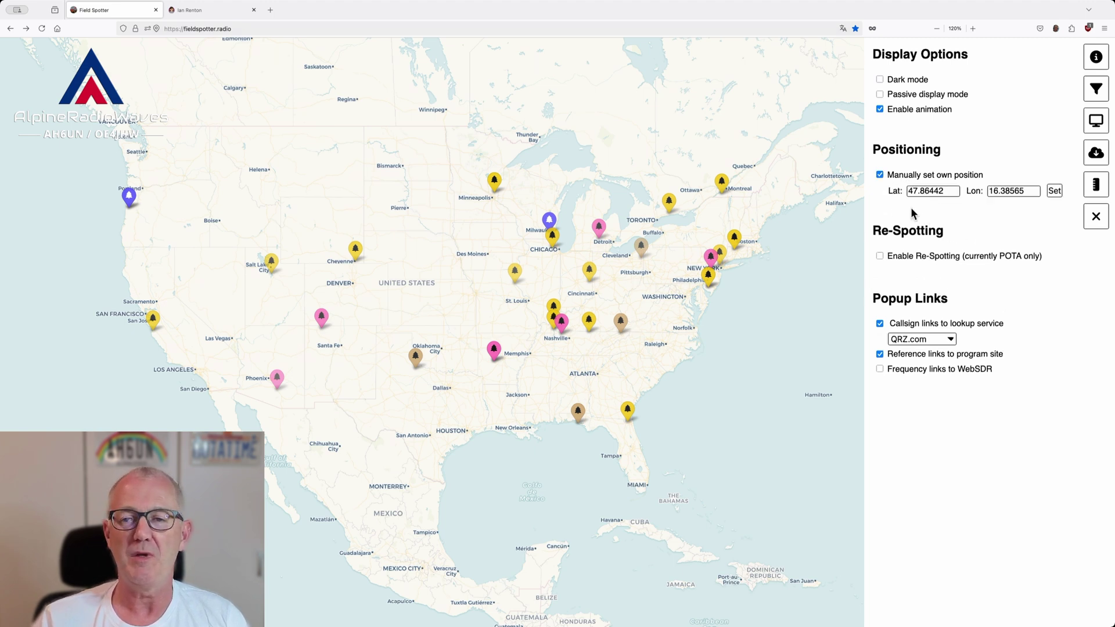
pyautogui.click(879, 175)
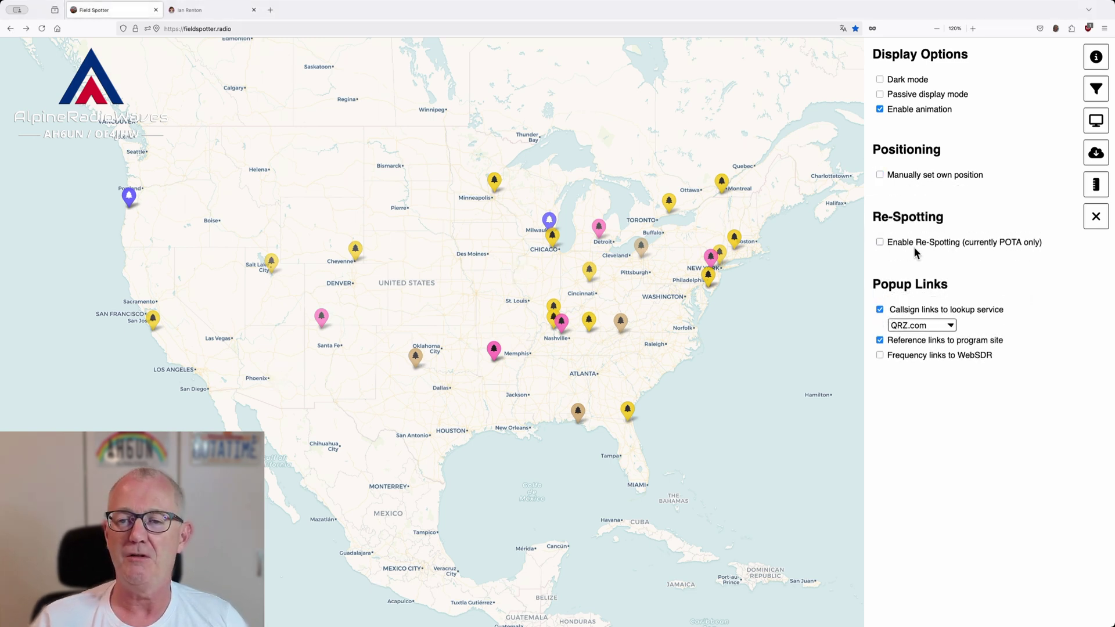
# Step: Enable re-spotting for POTA and complete the operator's own callsign
pyautogui.click(879, 243)
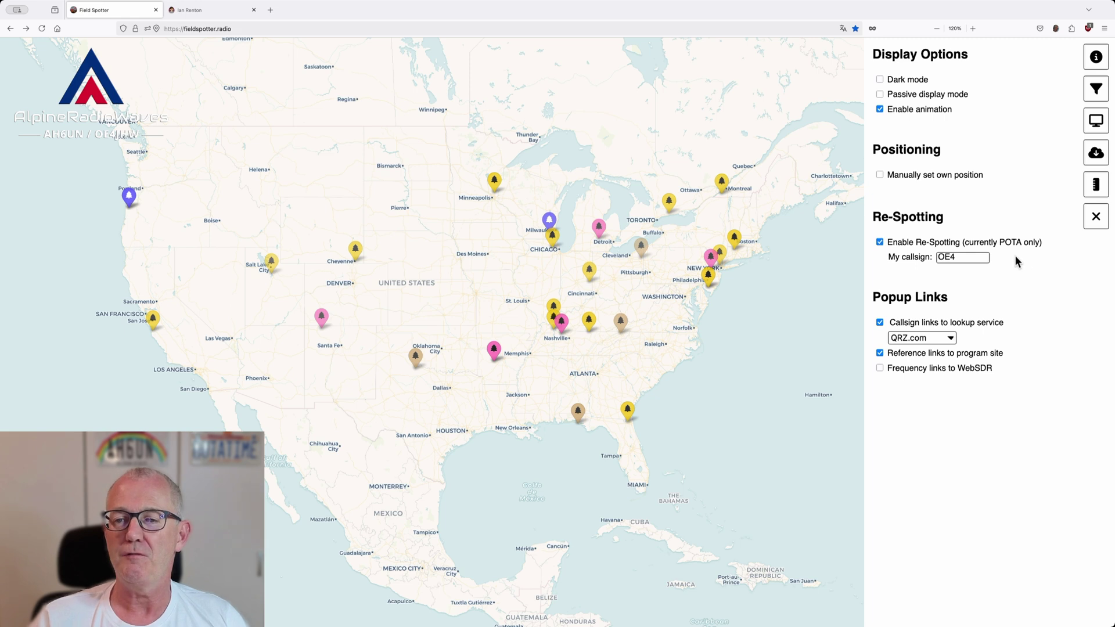
pyautogui.click(980, 259)
pyautogui.write('JHW')
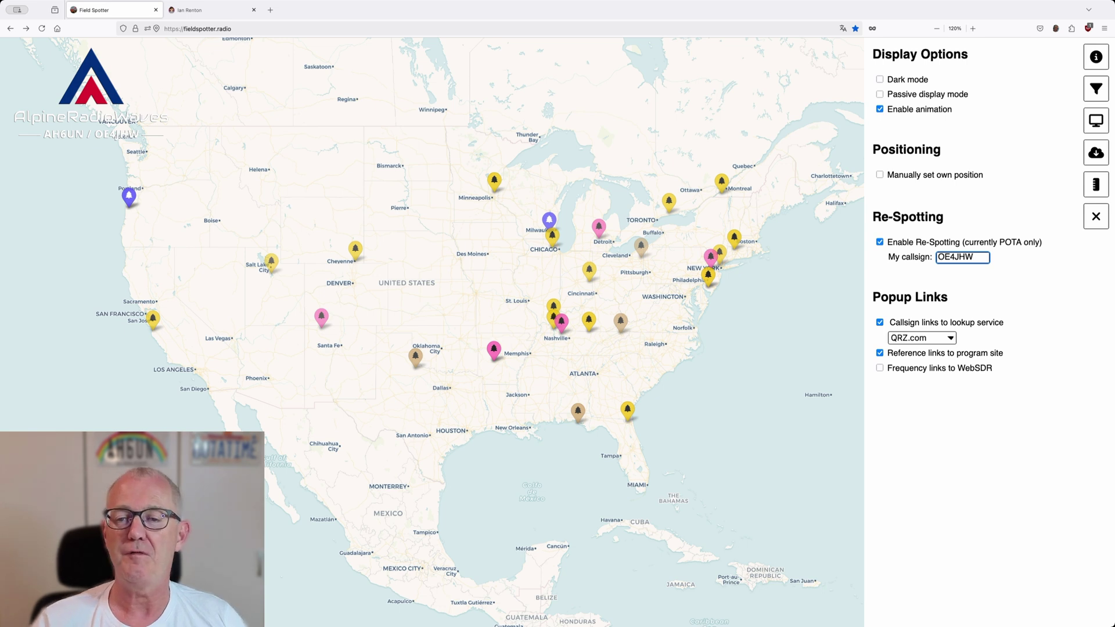
pyautogui.click(591, 364)
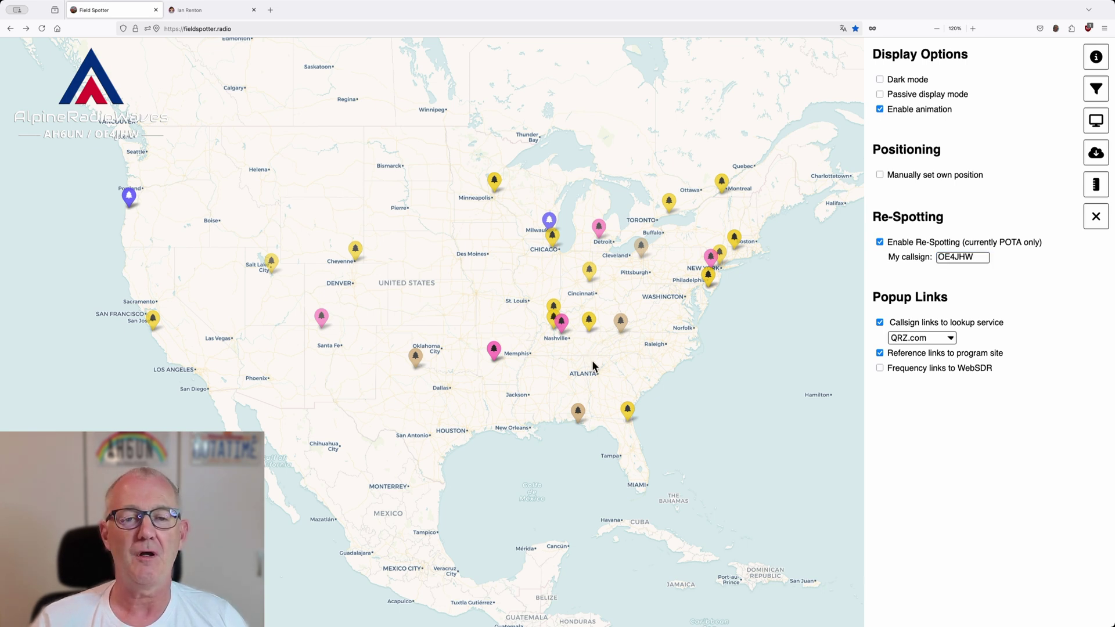
# Step: Re-spot the POTA activation at US-2937 Cordell Hull Birthplace State Park without a comment
pyautogui.click(589, 321)
pyautogui.click(580, 296)
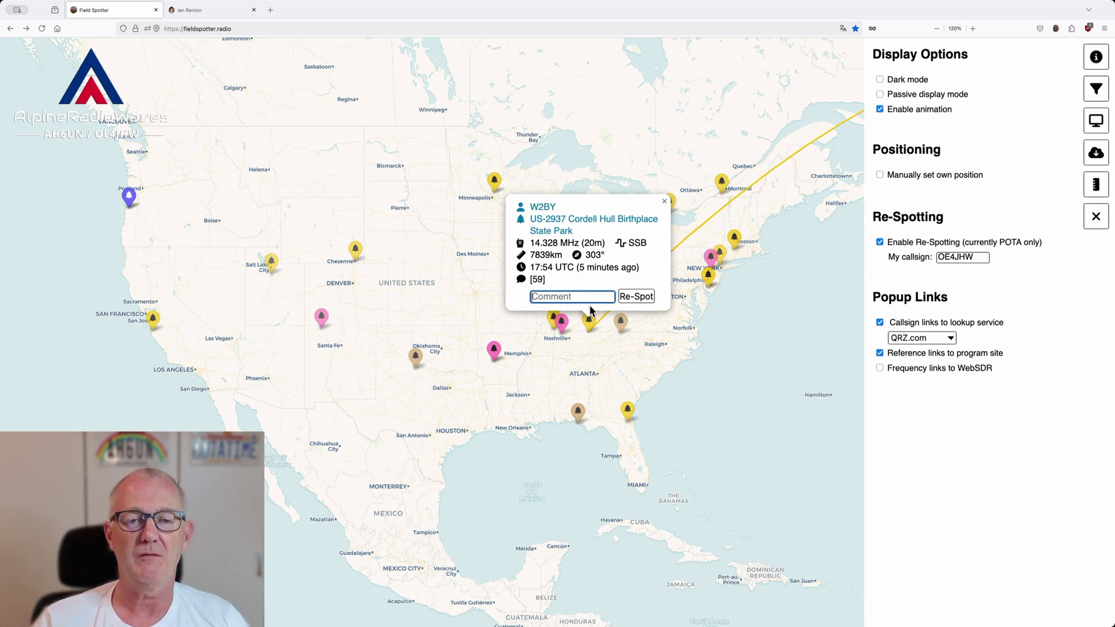
pyautogui.click(642, 298)
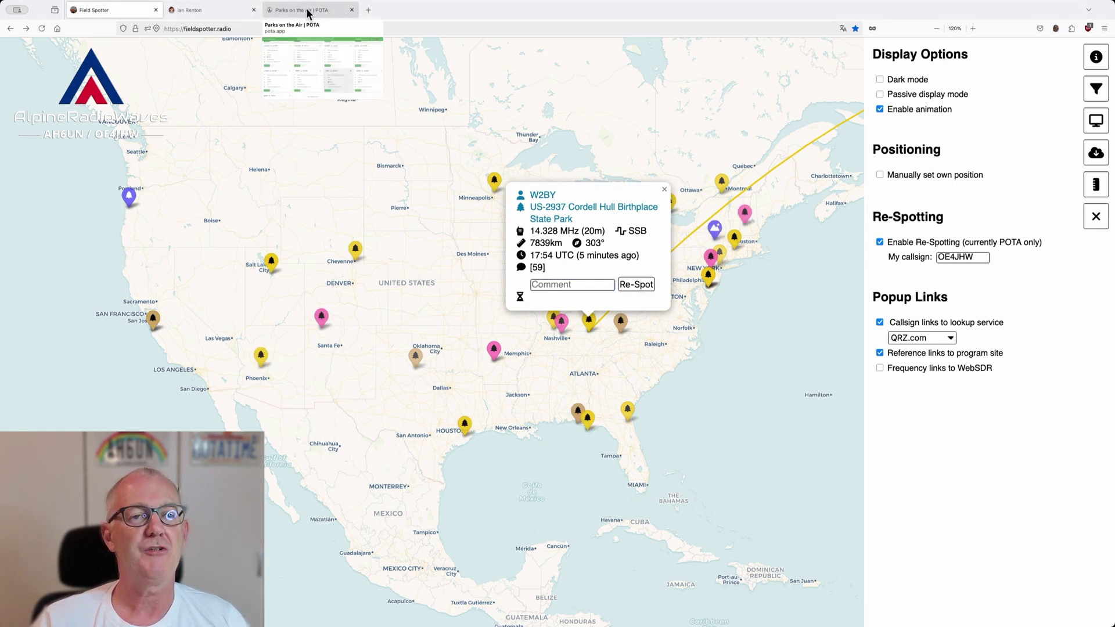
# Step: Check the re-spot entry for US-2937 on the Parks on the Air spots page
pyautogui.click(307, 10)
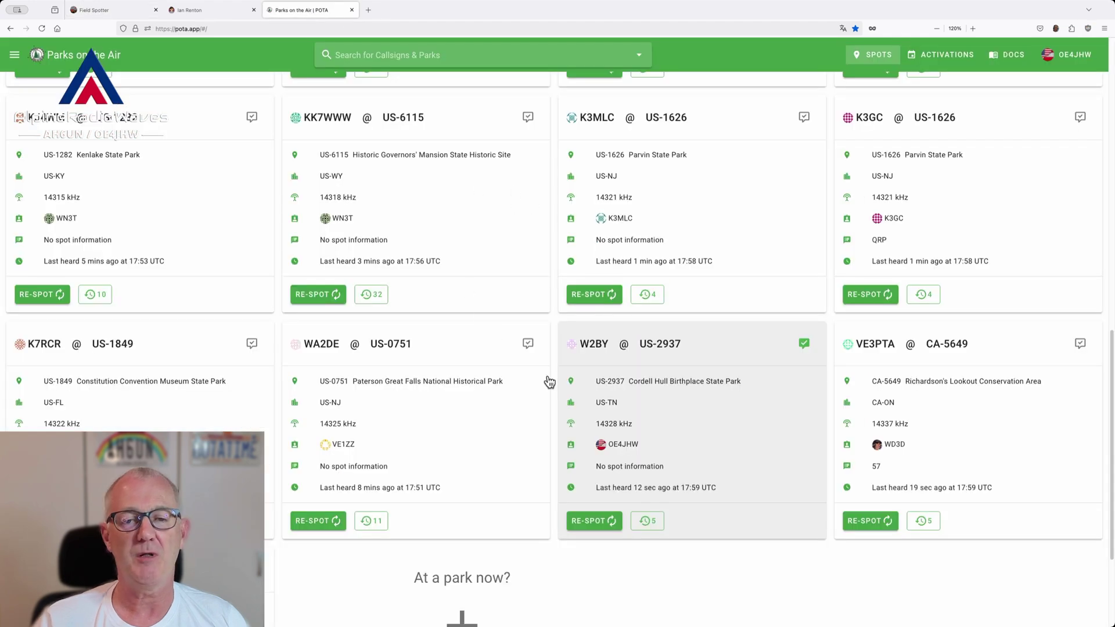
pyautogui.click(622, 444)
pyautogui.click(594, 457)
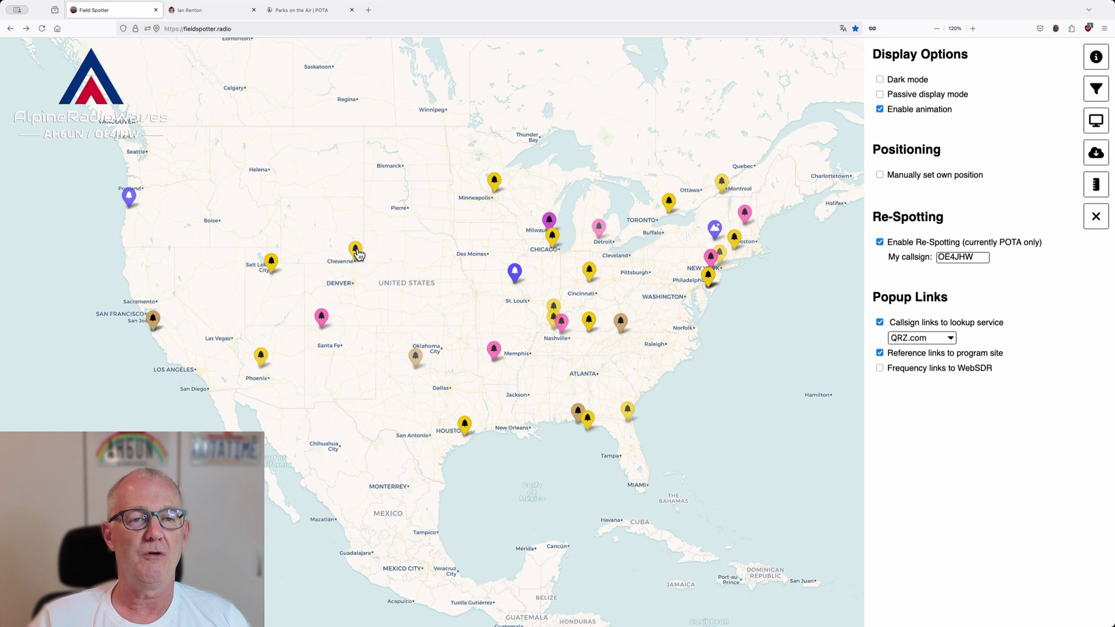
# Step: View the callsign lookup and the POTA park page linked from the US-6115 spot near Cheyenne, and return to Field Spotter
pyautogui.click(355, 252)
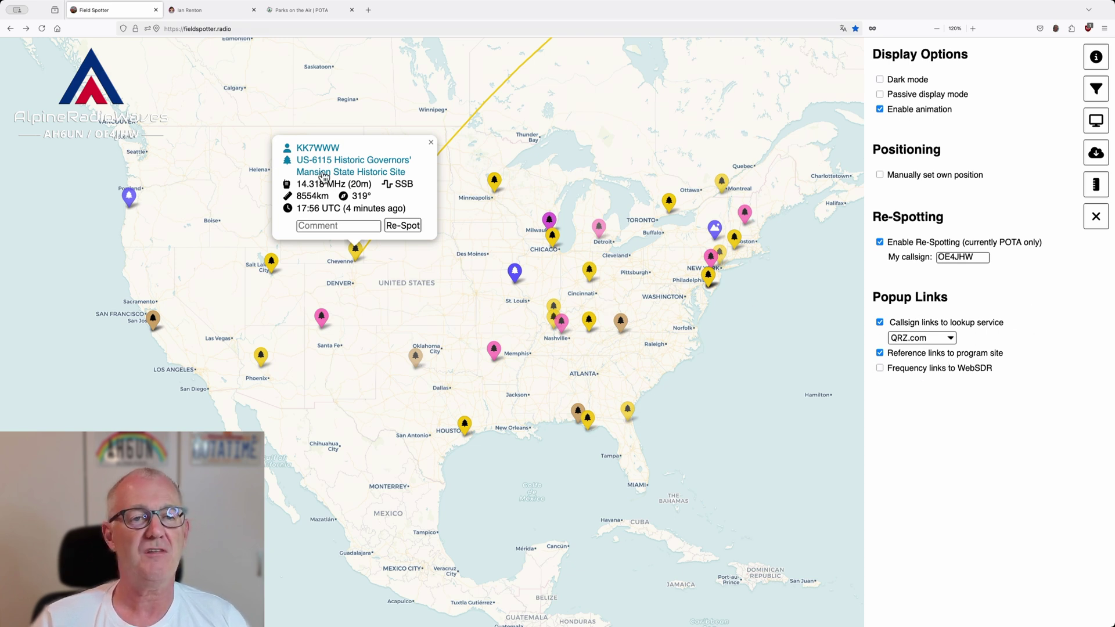
pyautogui.click(320, 149)
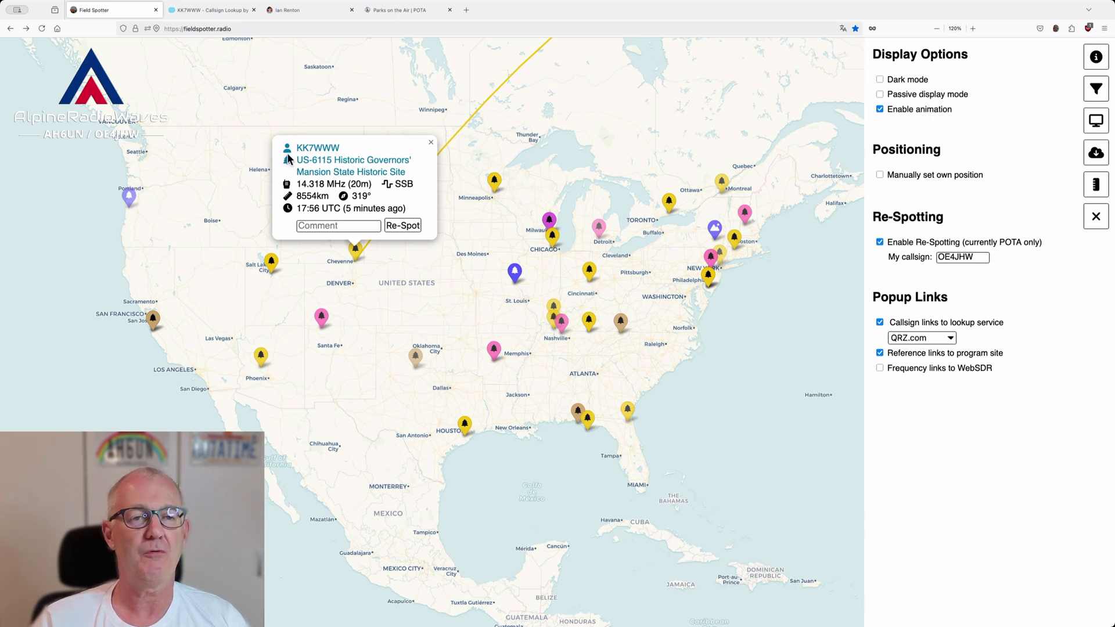
pyautogui.click(350, 160)
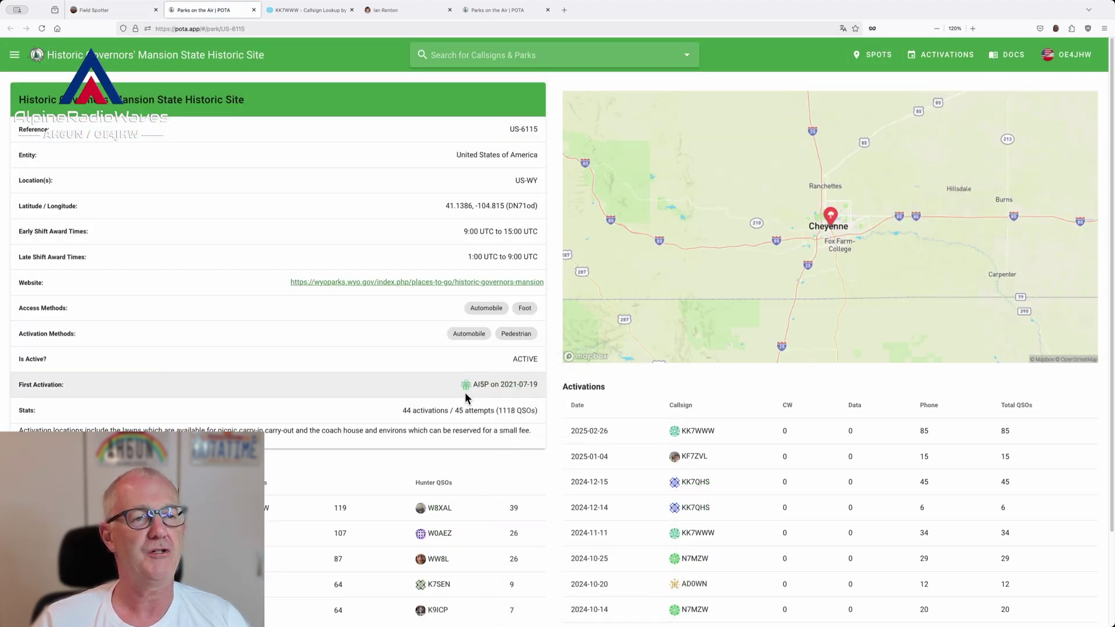
pyautogui.press('super+1')
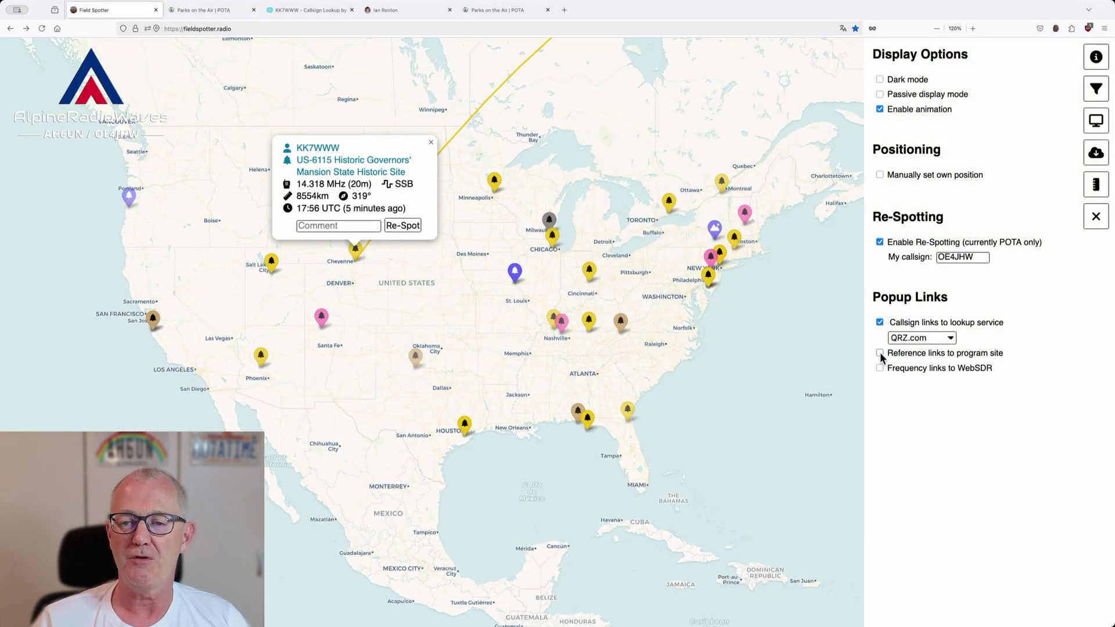
# Step: Try the US-6115 spot's popup with reference links to the program site turned off, selecting the park name, and turn the links back on
pyautogui.click(403, 281)
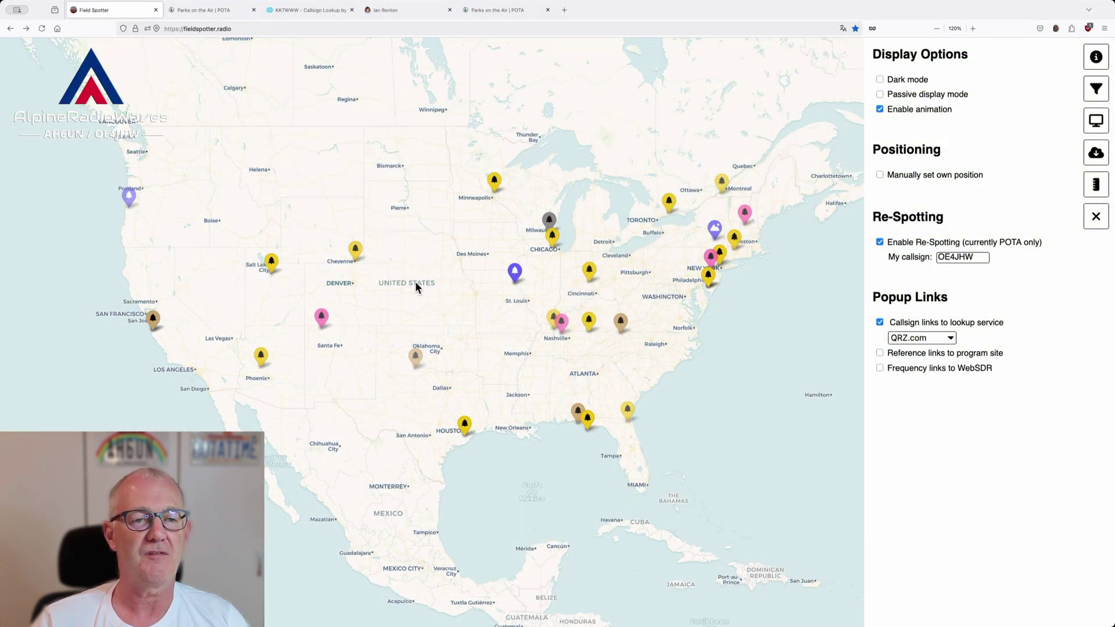
pyautogui.click(356, 253)
pyautogui.moveTo(334, 164); pyautogui.dragTo(373, 164)
pyautogui.click(300, 161)
pyautogui.moveTo(299, 161); pyautogui.dragTo(413, 169)
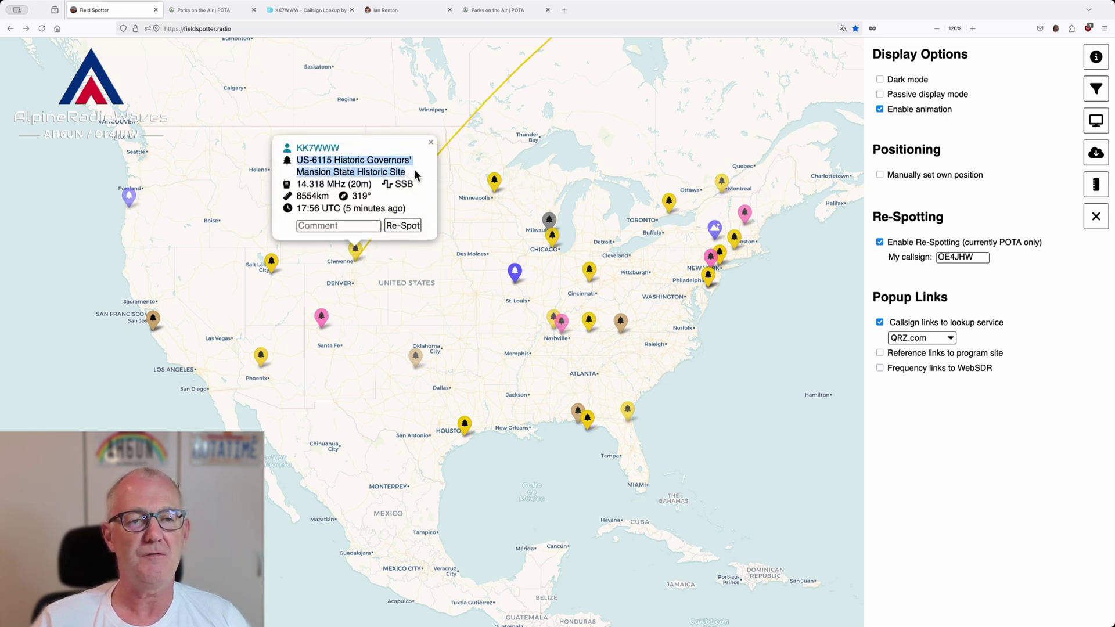
pyautogui.click(370, 163)
pyautogui.tripleClick(358, 160)
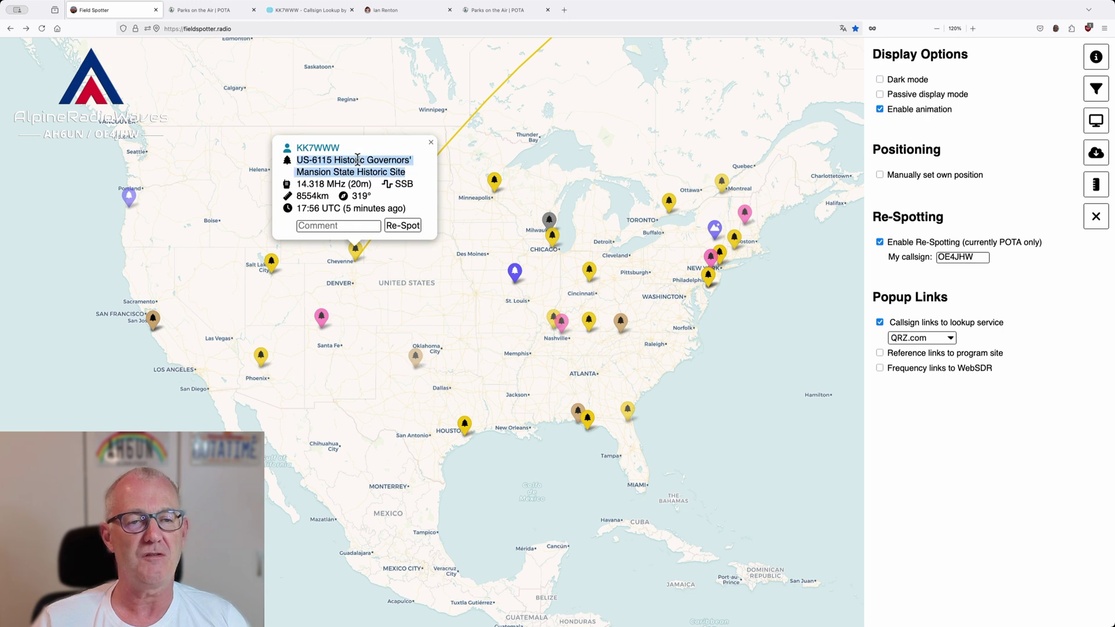
pyautogui.click(358, 160)
pyautogui.tripleClick(357, 161)
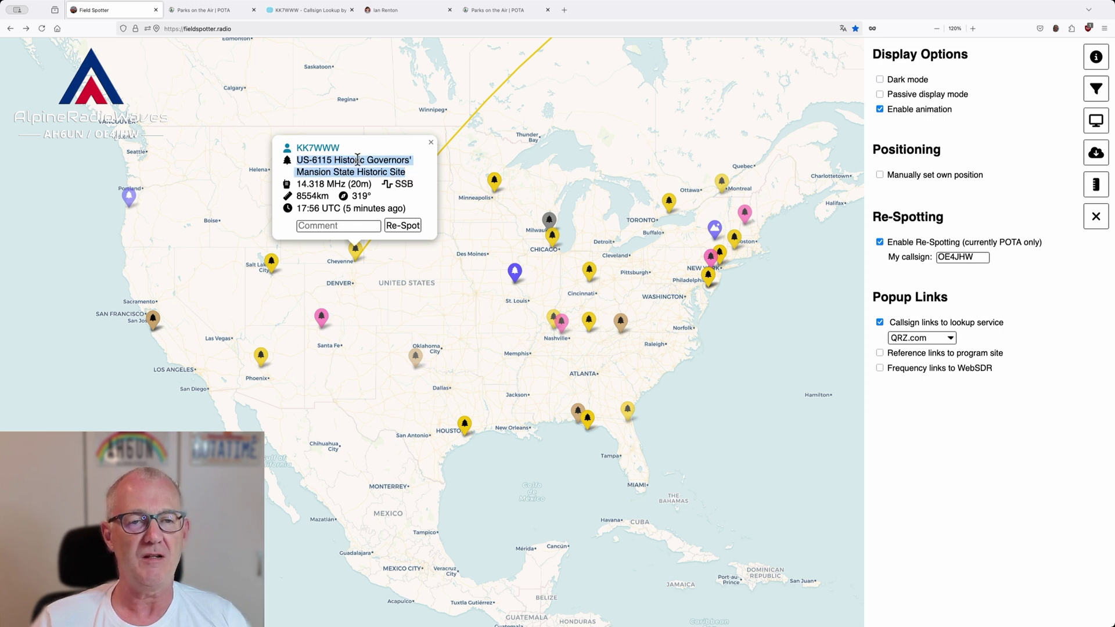
pyautogui.click(880, 353)
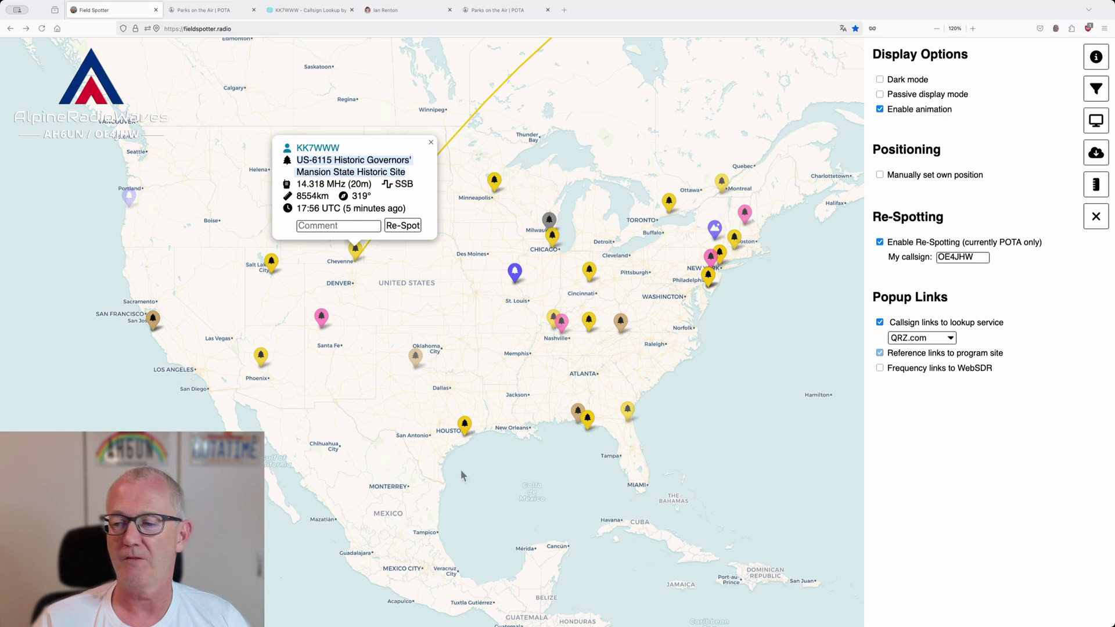
# Step: Enable frequency links to WebSDR, and open the US-6115 spot's frequency on the University of Twente WebSDR with audio started
pyautogui.click(880, 366)
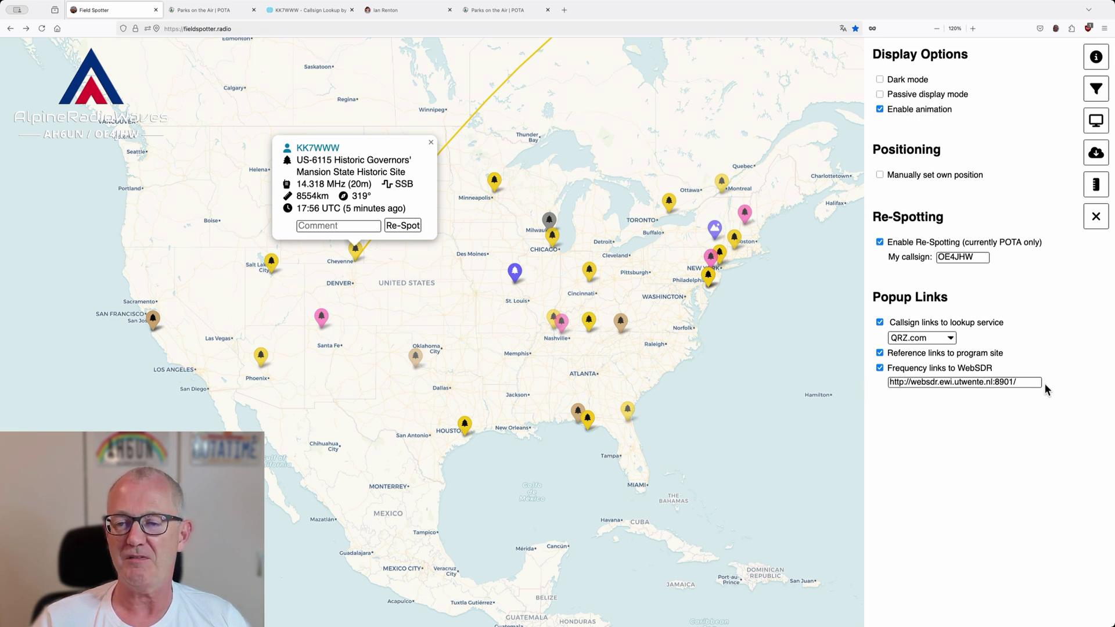
pyautogui.click(424, 267)
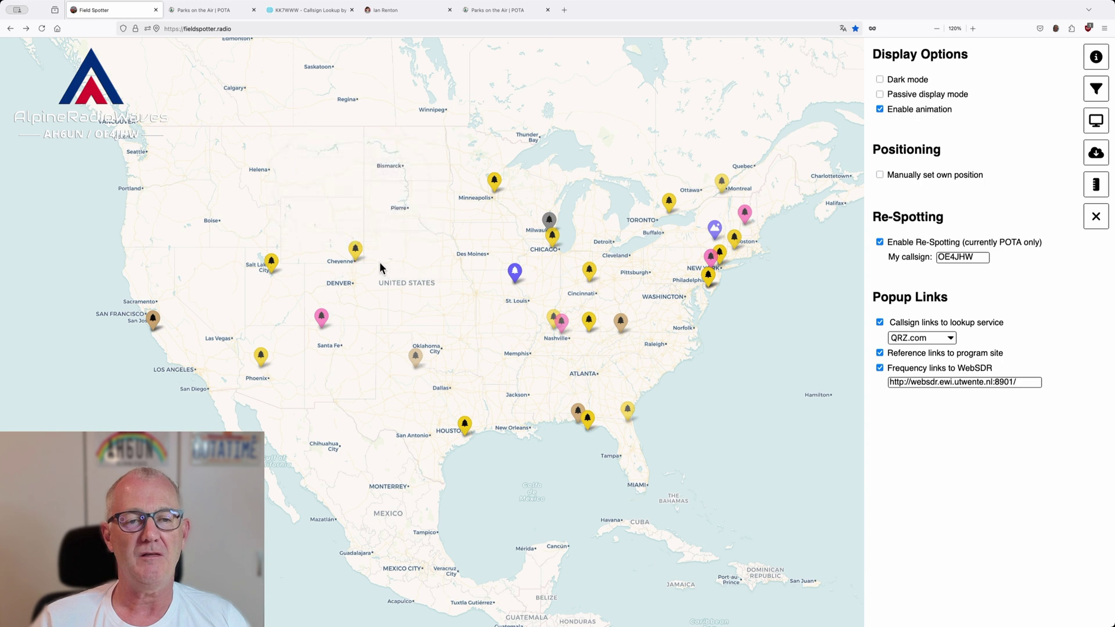
pyautogui.click(356, 253)
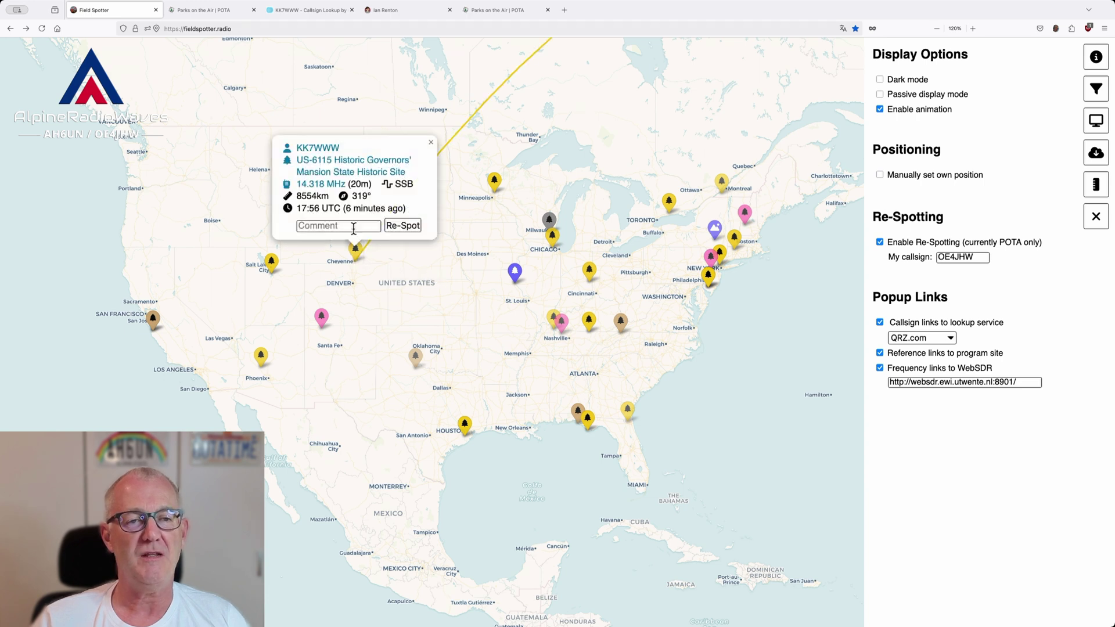
pyautogui.click(329, 186)
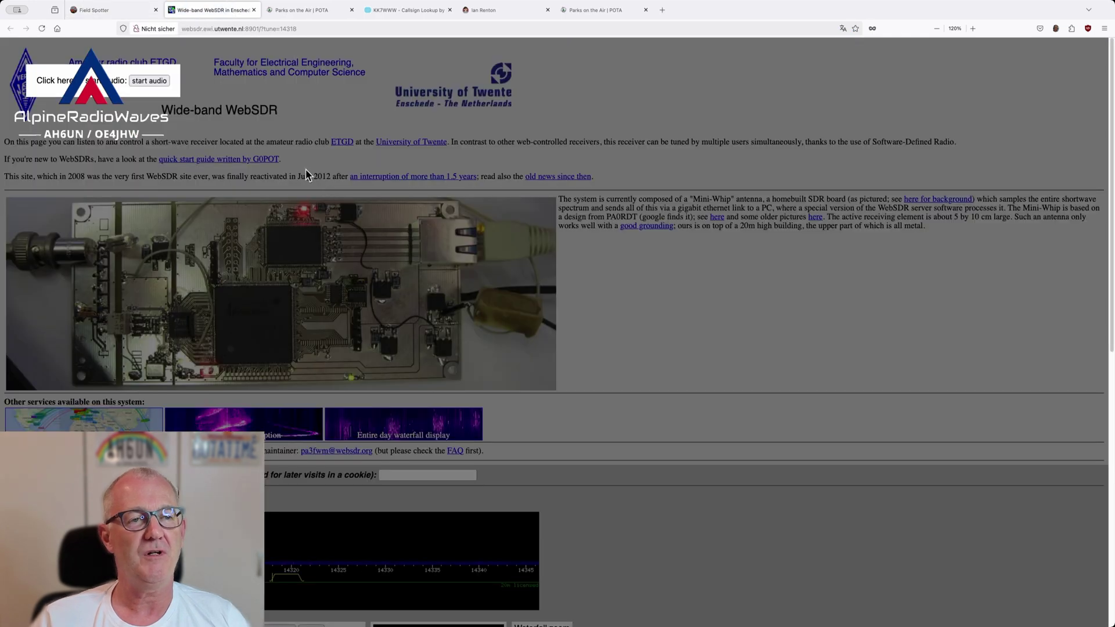
pyautogui.click(148, 81)
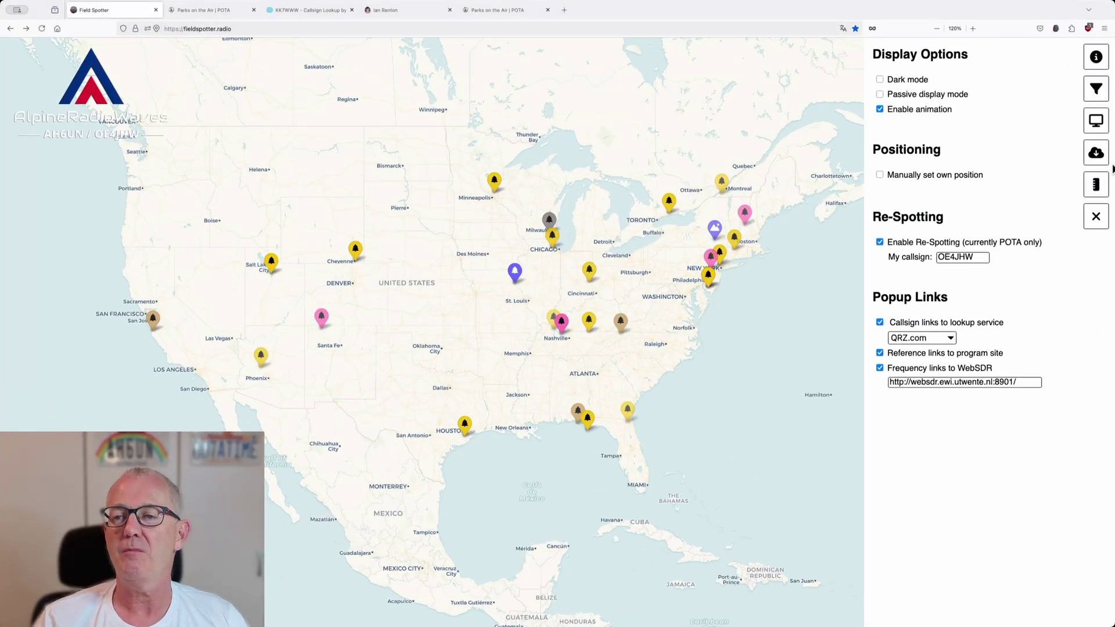
# Step: View the API status of the programs and update the spot data immediately
pyautogui.click(1096, 153)
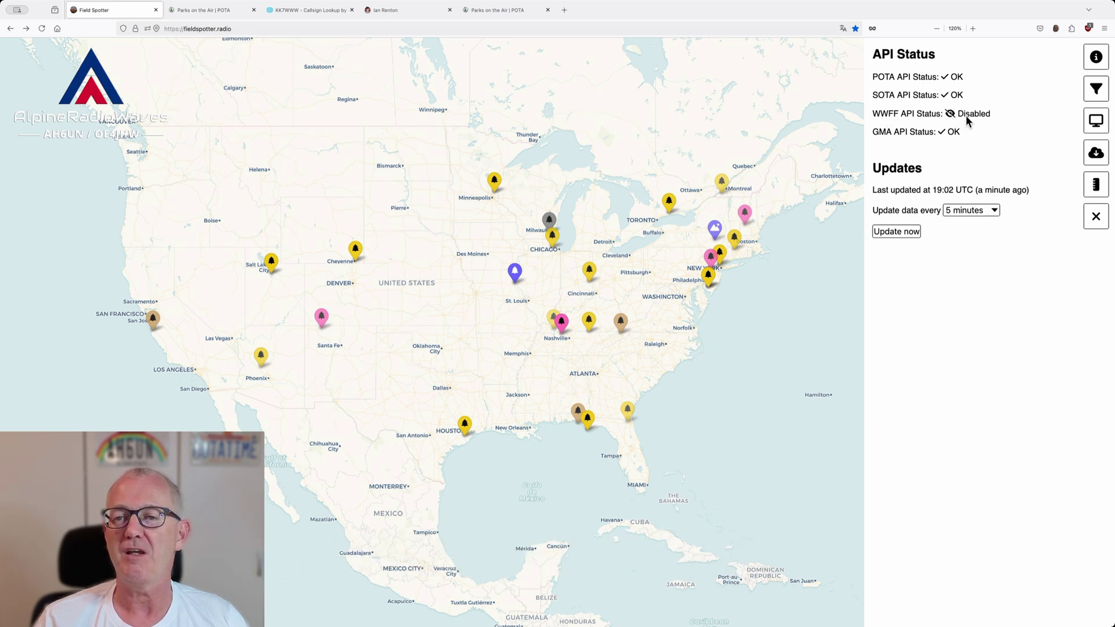
pyautogui.click(896, 231)
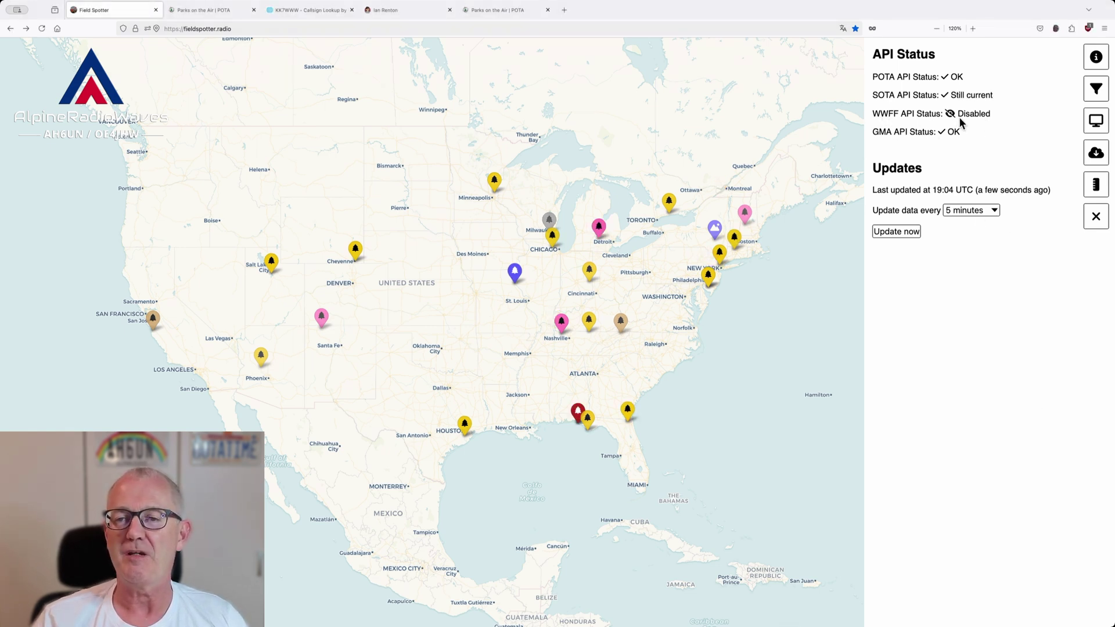
# Step: Include WWFF spots in the program filters and go back to the API status
pyautogui.click(1096, 89)
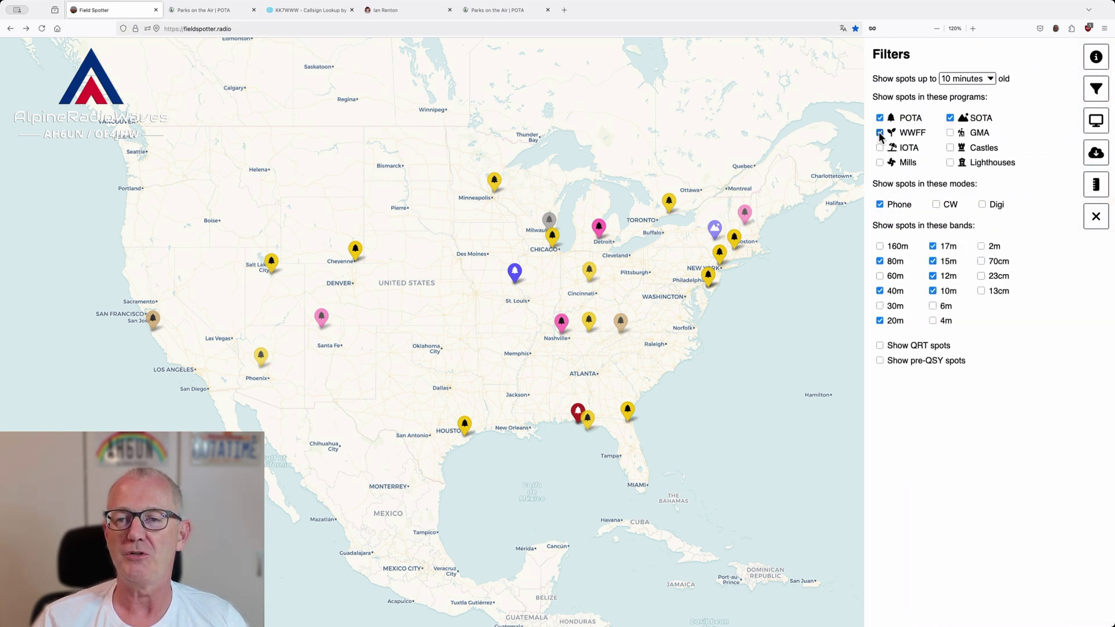
pyautogui.click(1099, 153)
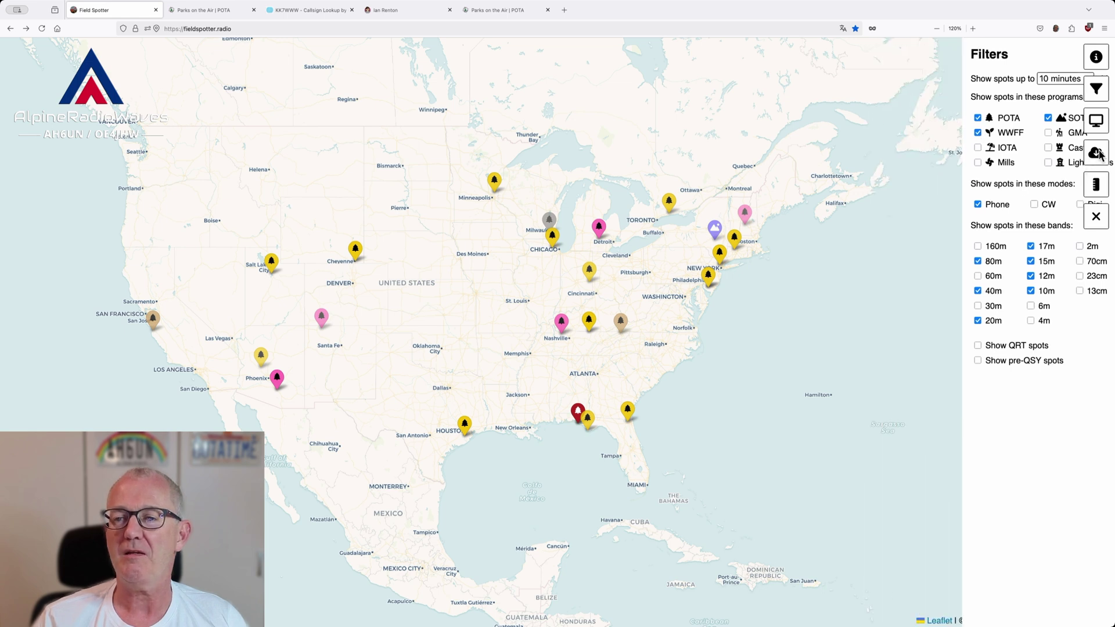